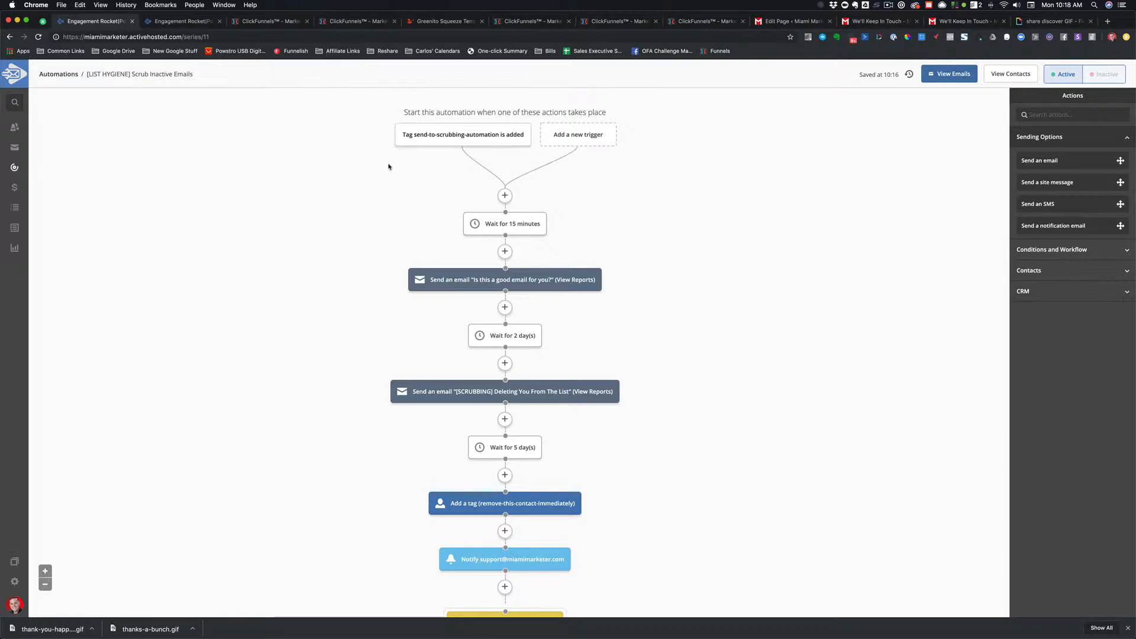
Open the automation's "Is this a good email for you?" email for editing
mouse_move(418, 139)
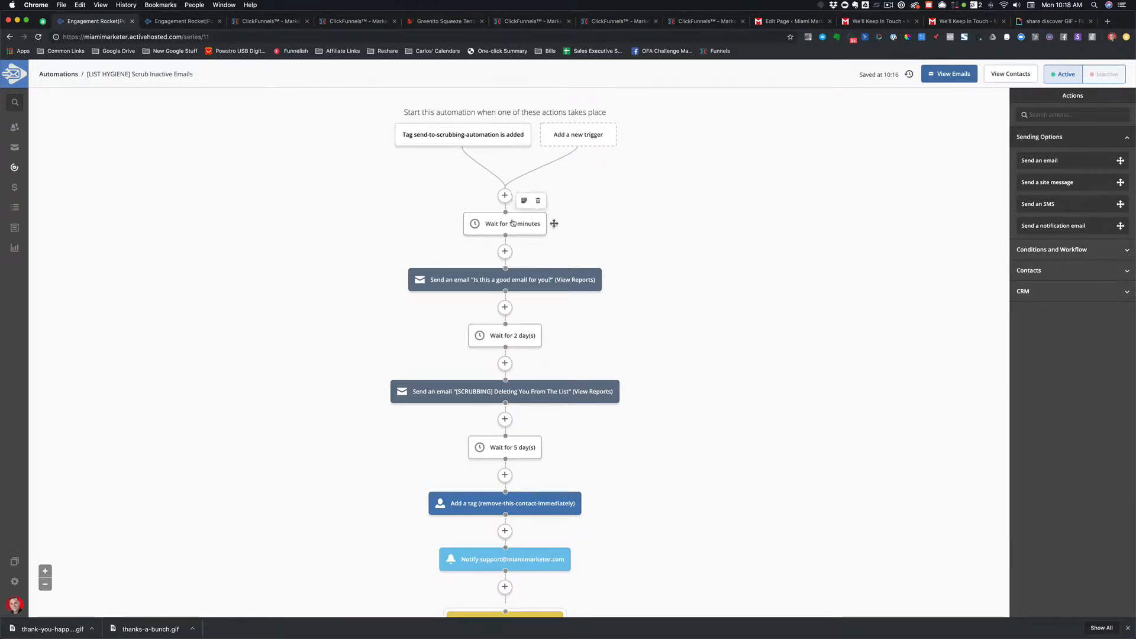
left_click(457, 284)
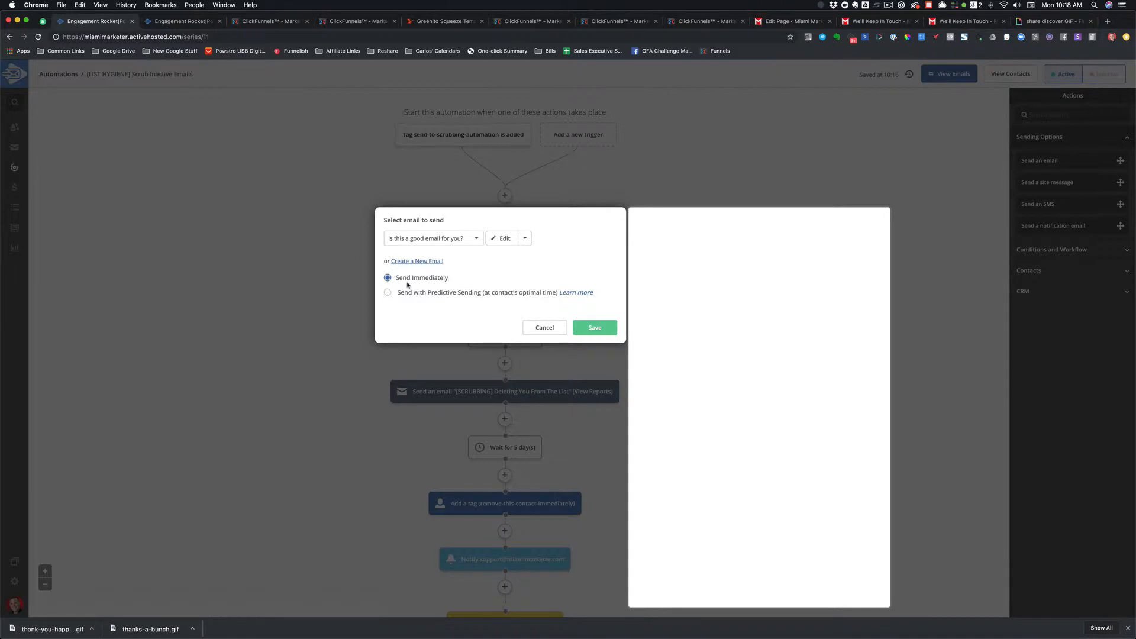
left_click(505, 241)
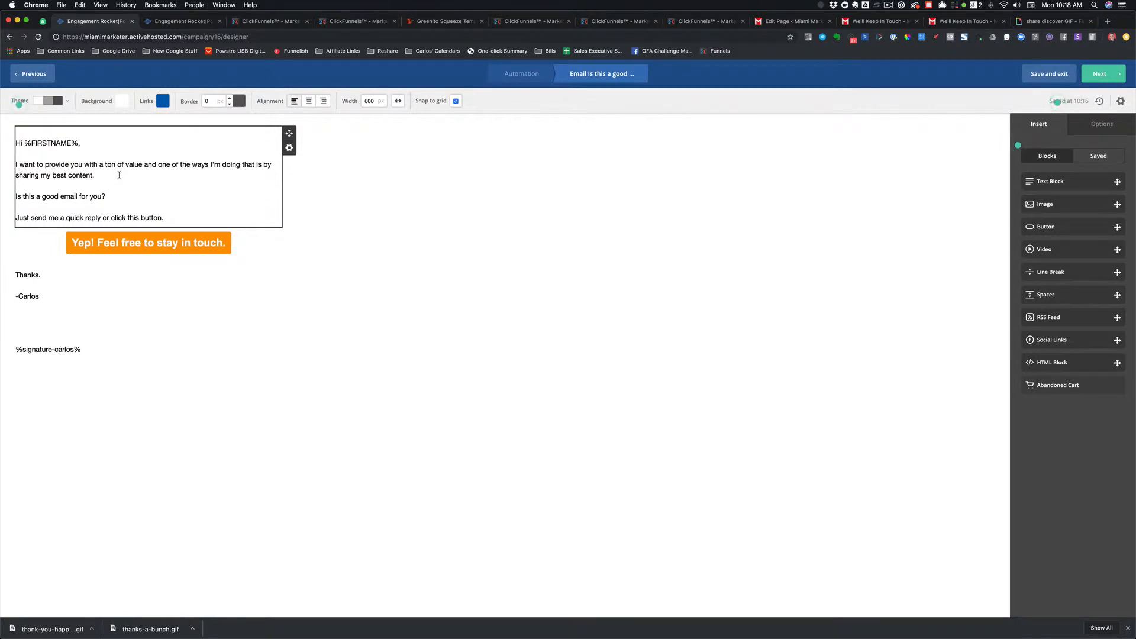
Check the link of the "Yep! Feel free to stay in touch." button by opening its page in a new tab, and return to the email
left_click(268, 254)
left_click(1086, 175)
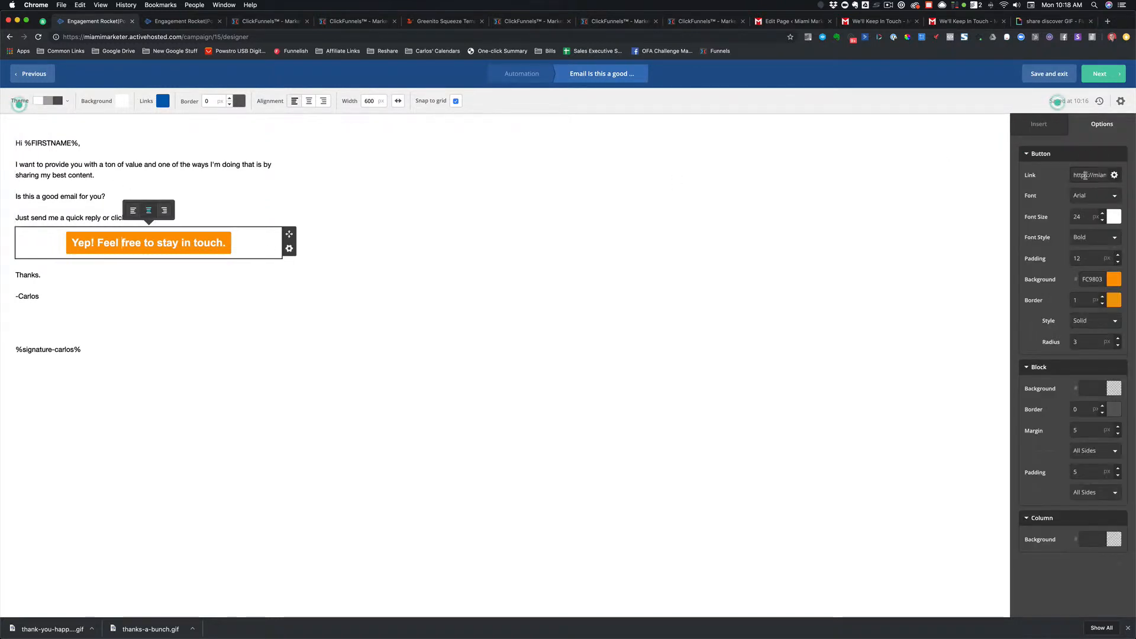
key("super+c")
key("super+t")
key("super+v")
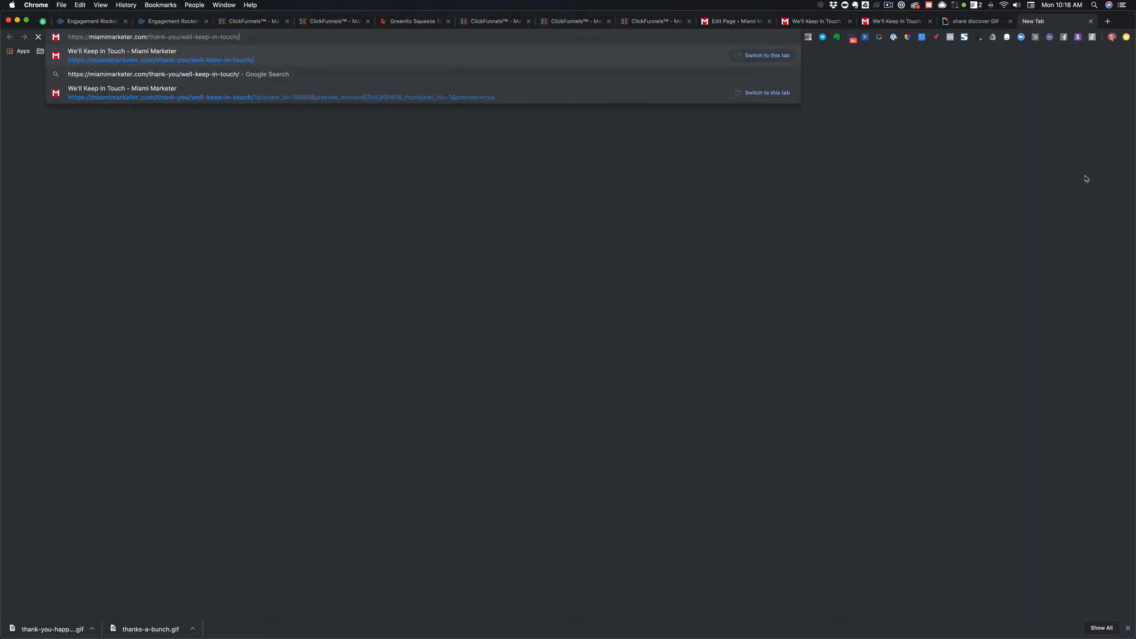
key("Return")
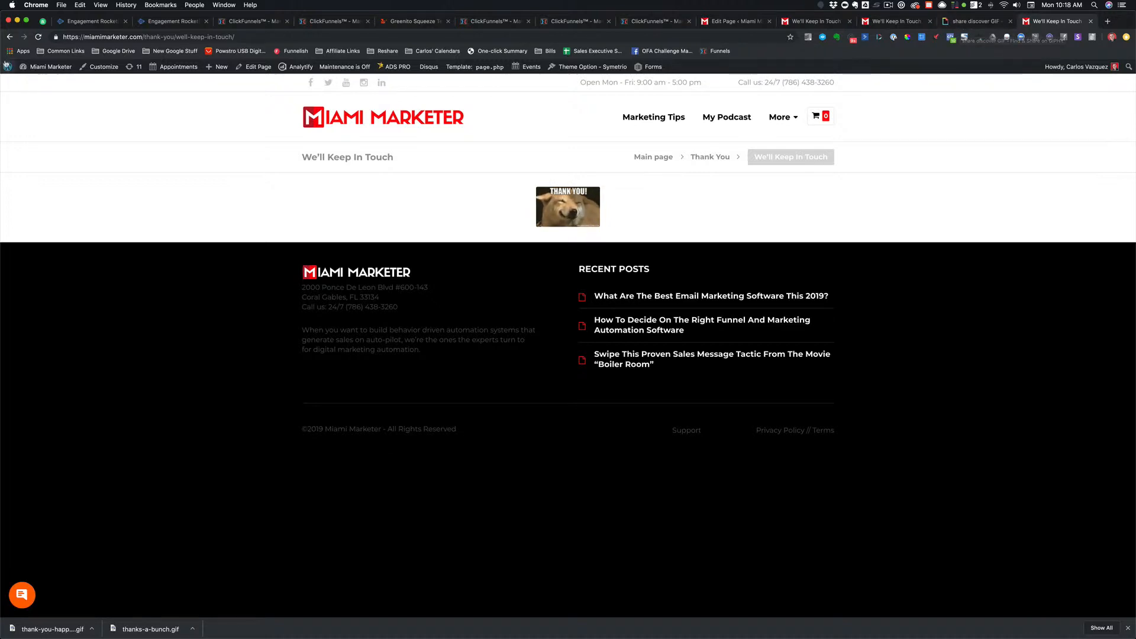
left_click(89, 21)
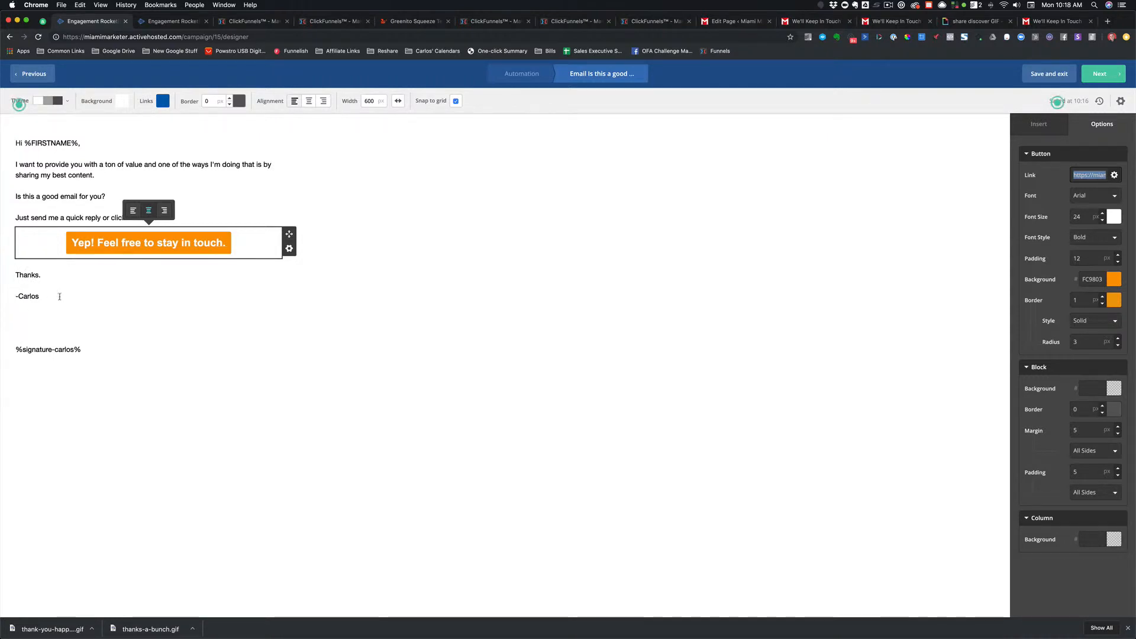
Rename the message as "(Scrubbing) Is this a good email for you?" in the campaign summary and finish the email
left_click(419, 312)
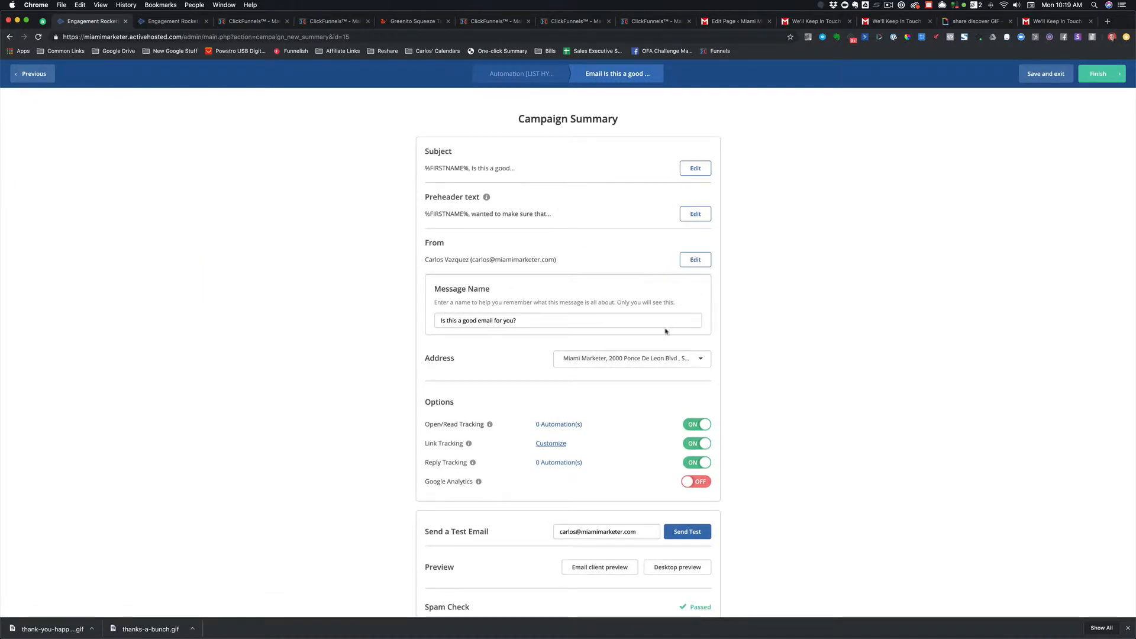
left_click(551, 320)
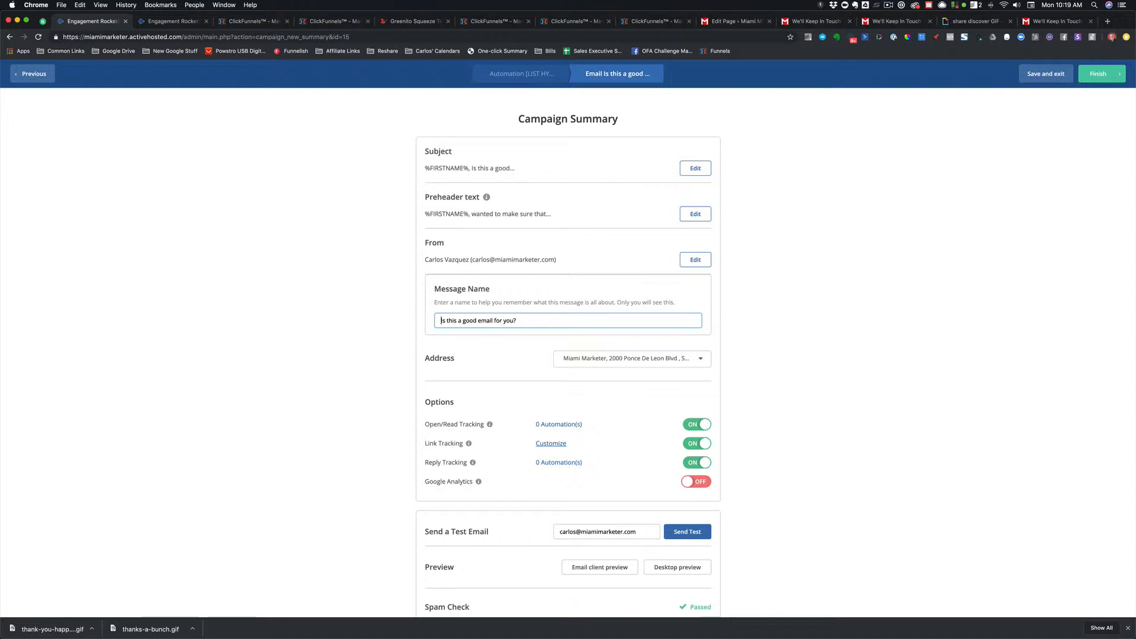
type("(Scrubbing)")
left_click(776, 388)
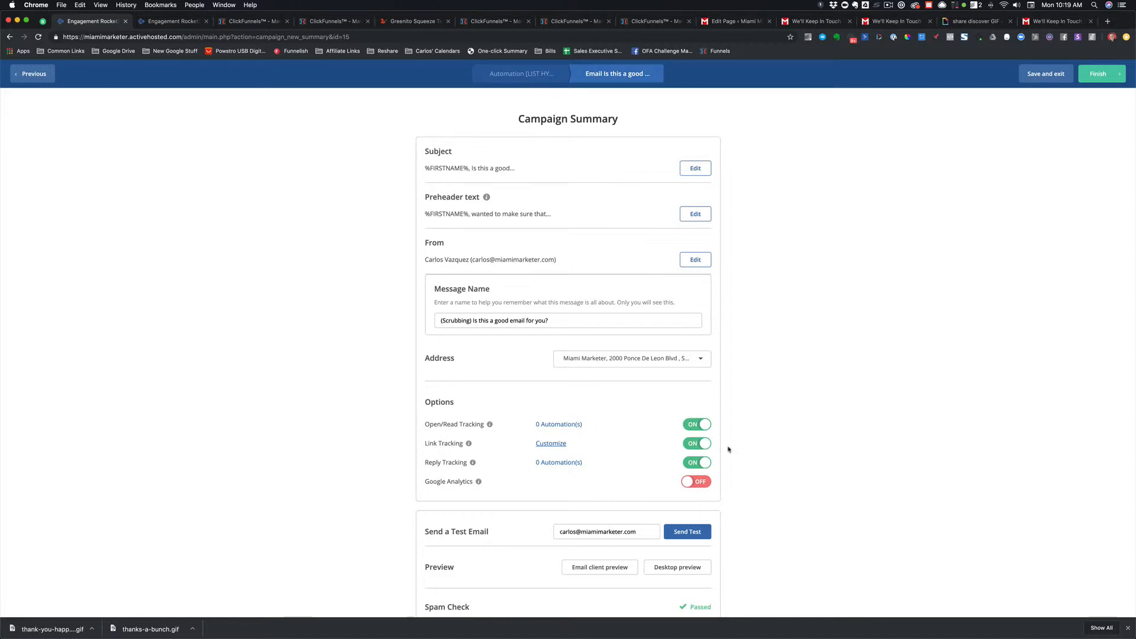
scroll(796, 459, "down", 1)
scroll(795, 459, "down", 2)
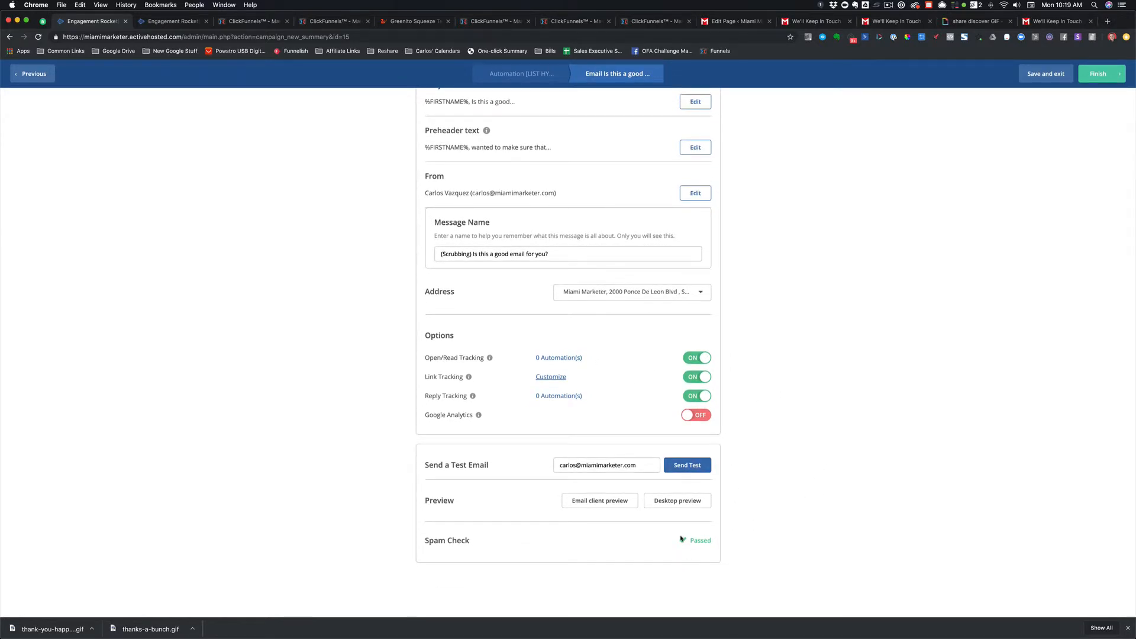
left_click_drag(686, 541, 737, 546)
left_click(1098, 73)
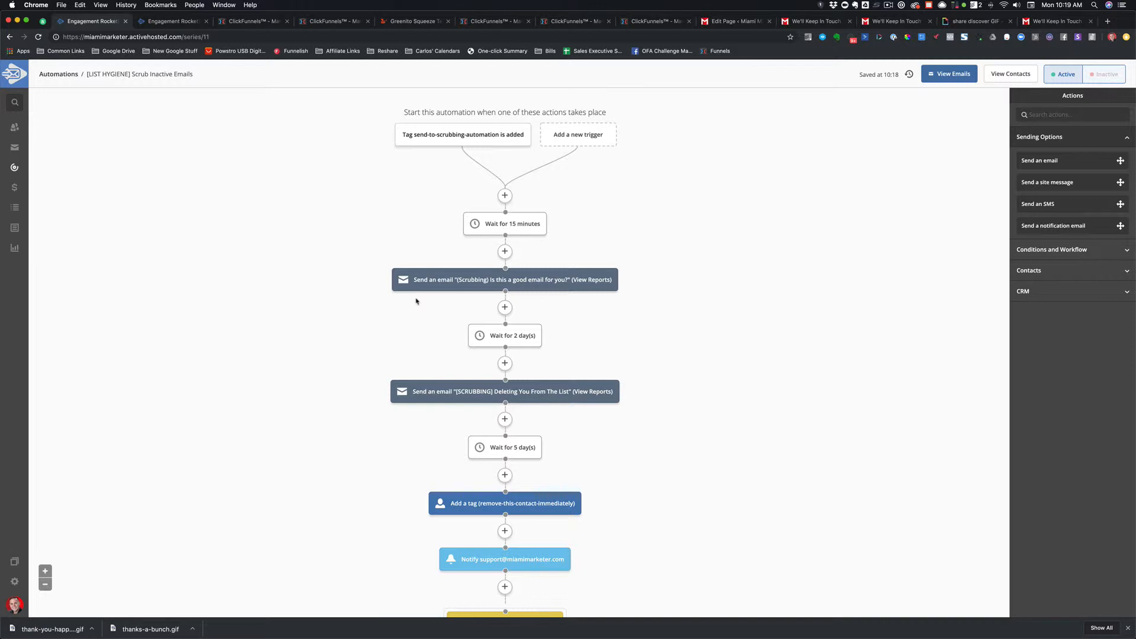
Add an Or condition of type "Has visited" to the "Has Replied to Any Email" goal
scroll(412, 314, "down", 3)
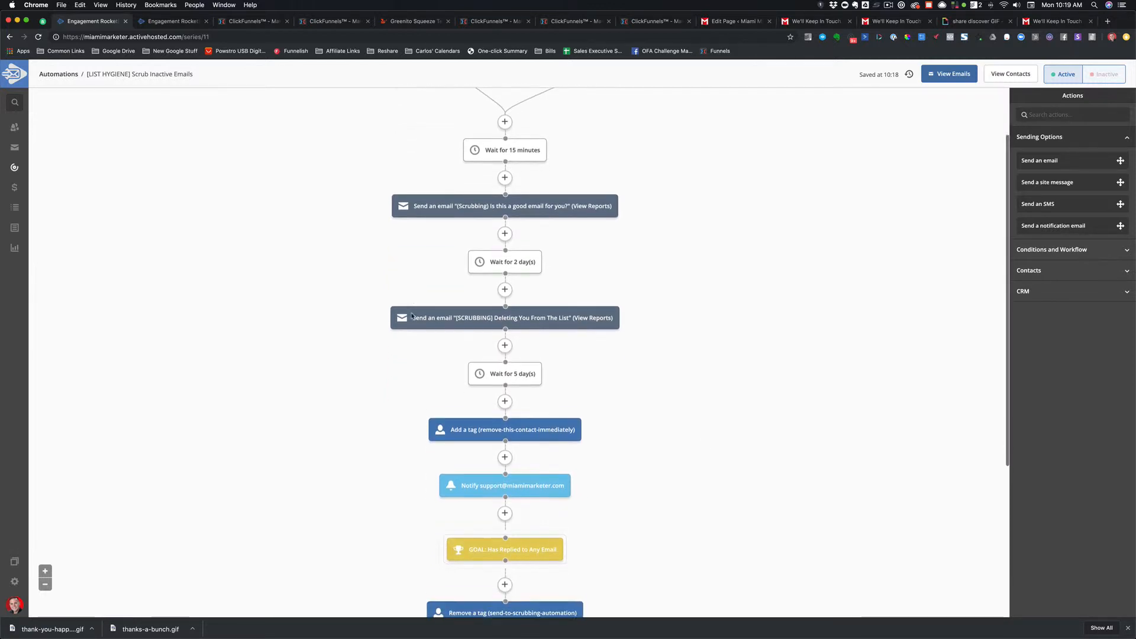
left_click(478, 537)
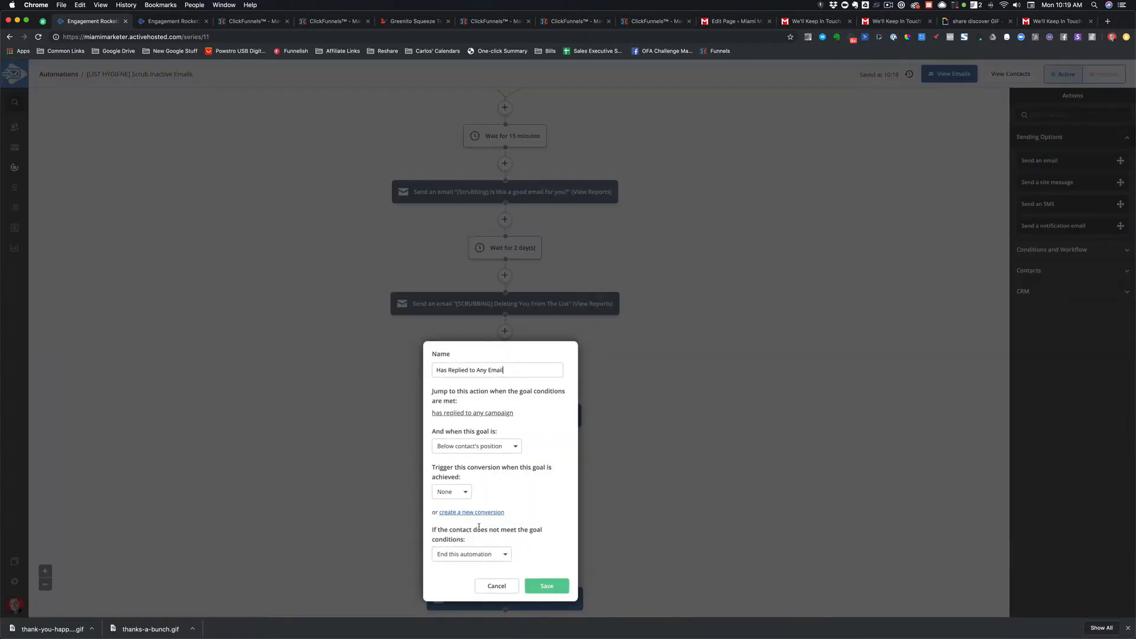
left_click(461, 414)
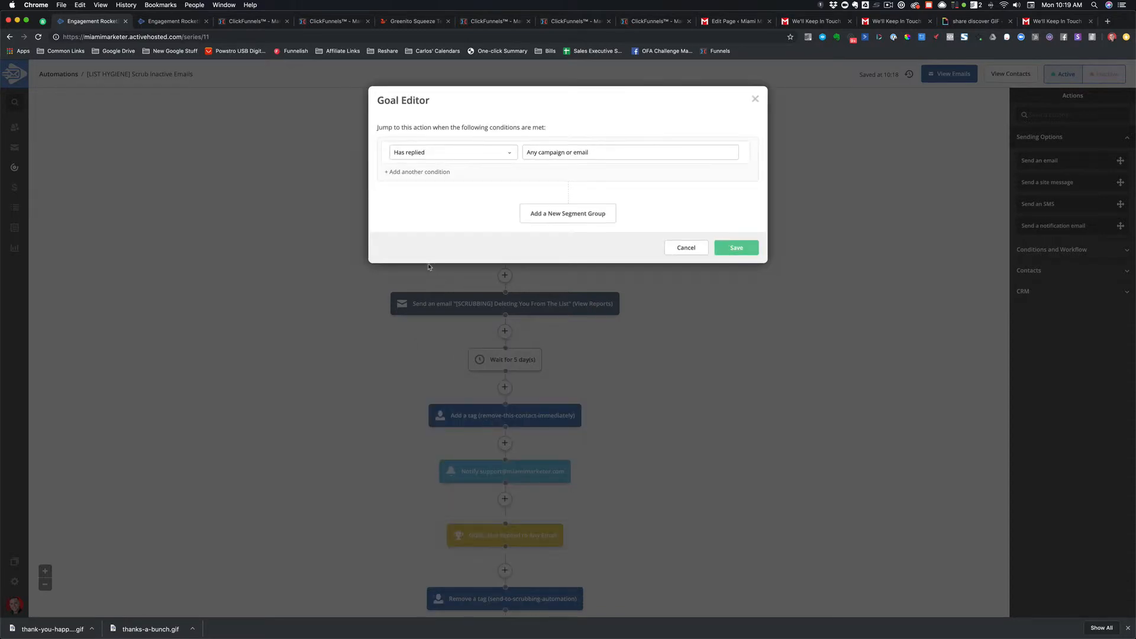
left_click(434, 172)
left_click(420, 178)
left_click(439, 178)
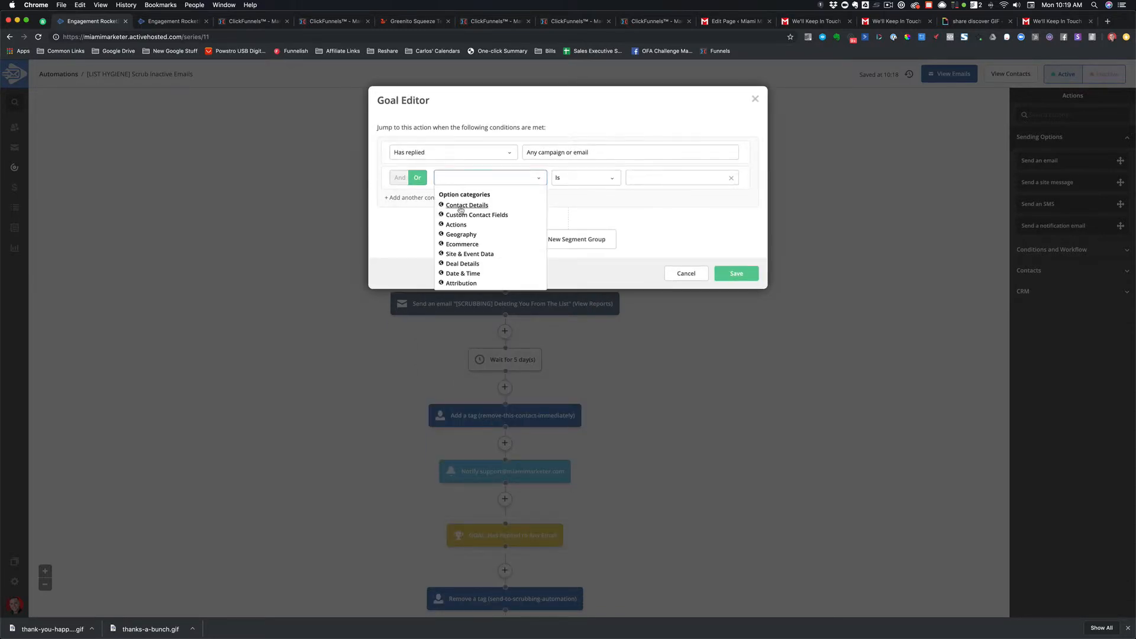
left_click(457, 255)
left_click(461, 221)
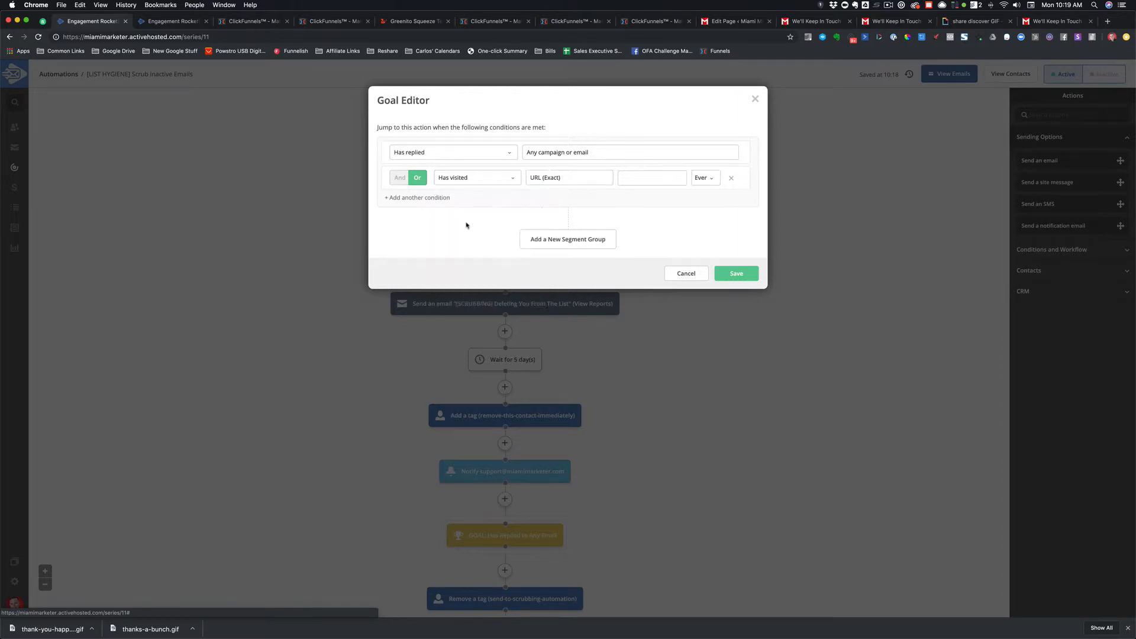
Set the visit condition to URL (Contains) miamimarketer.com with frequency Ever, and save the goal
left_click(552, 180)
left_click(553, 188)
left_click(634, 178)
type("miamimarketer.com")
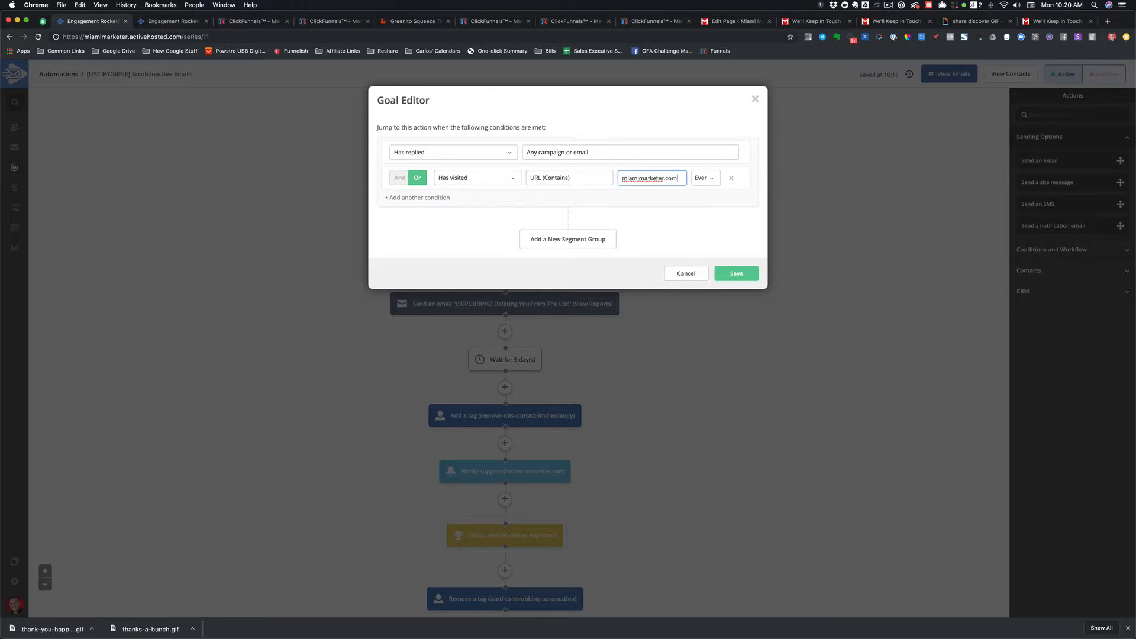
left_click(702, 176)
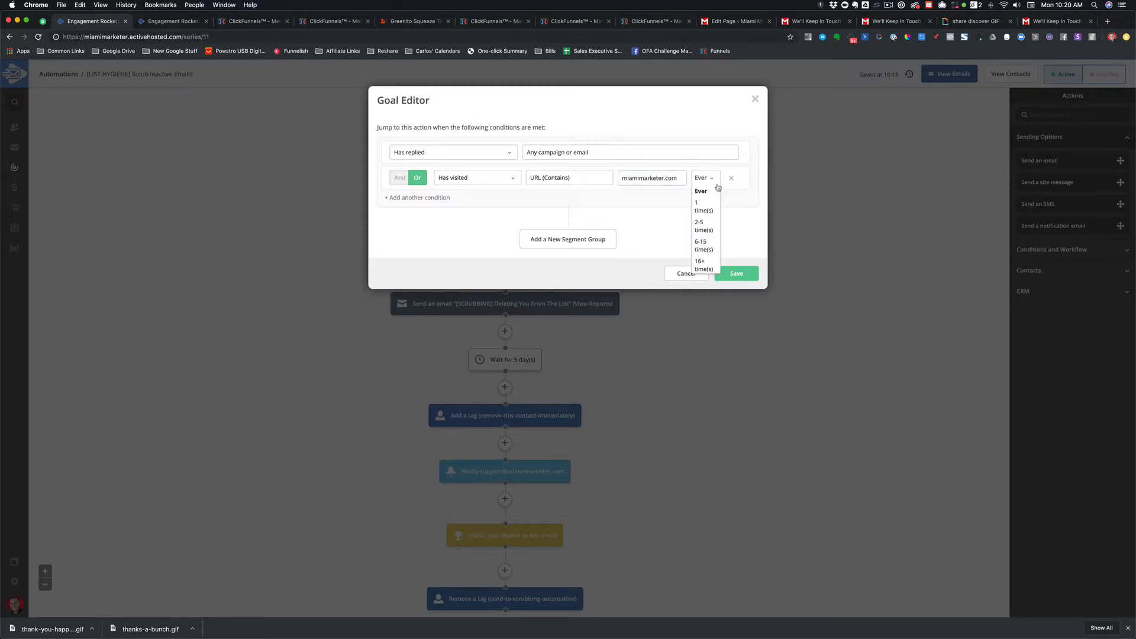
left_click(730, 212)
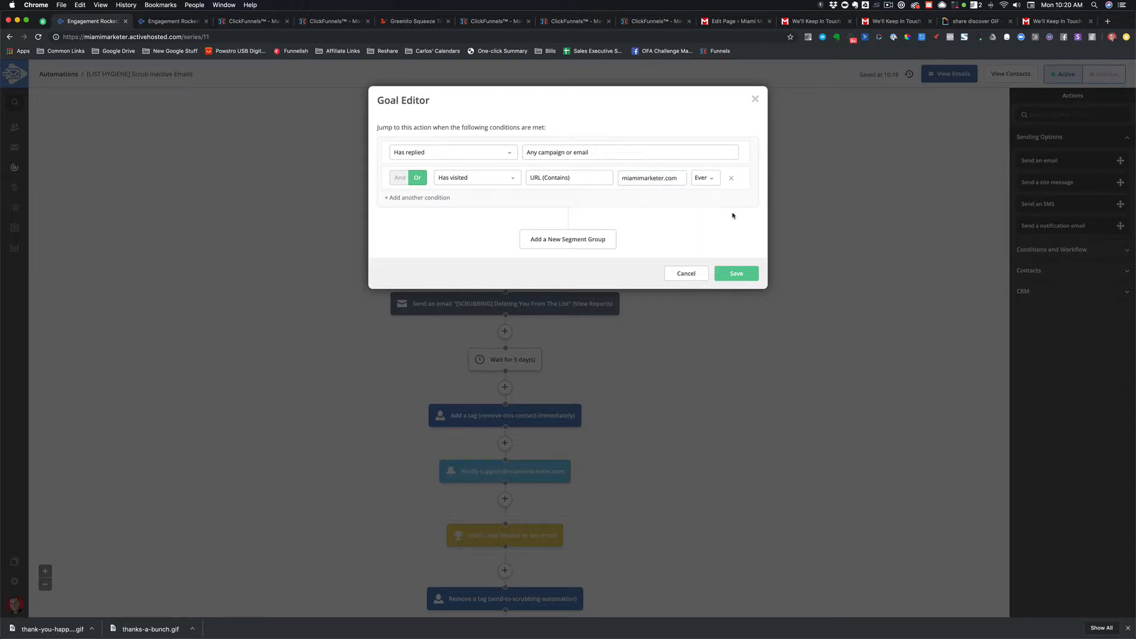
left_click(737, 277)
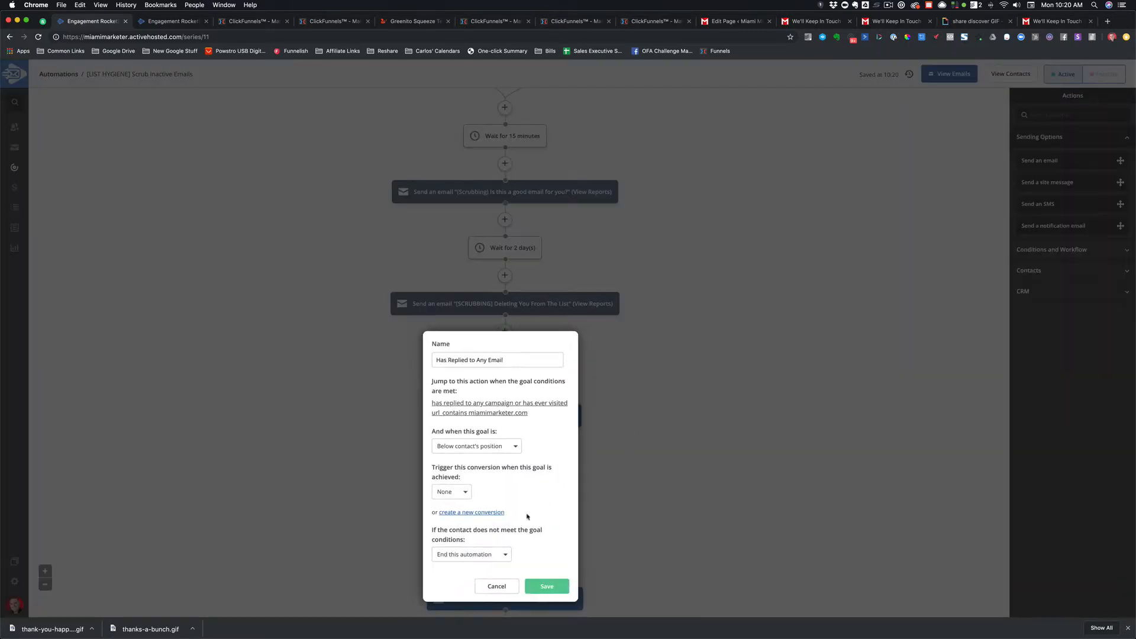
left_click(543, 587)
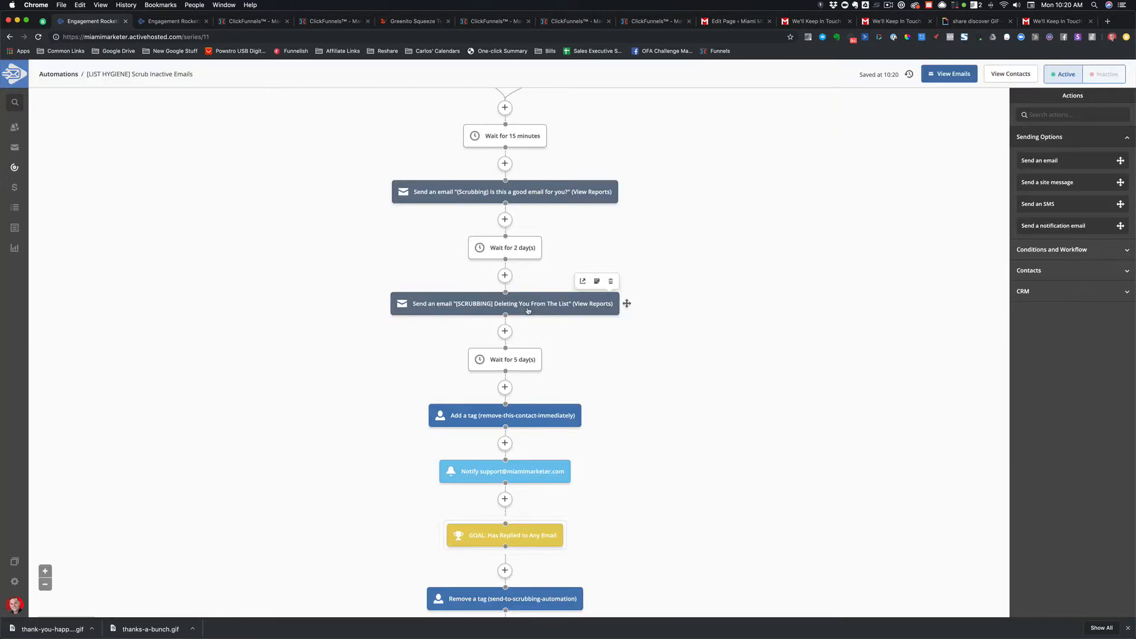
Open the "[SCRUBBING] Deleting You From The List" email for editing and close its settings
scroll(499, 264, "down", 1)
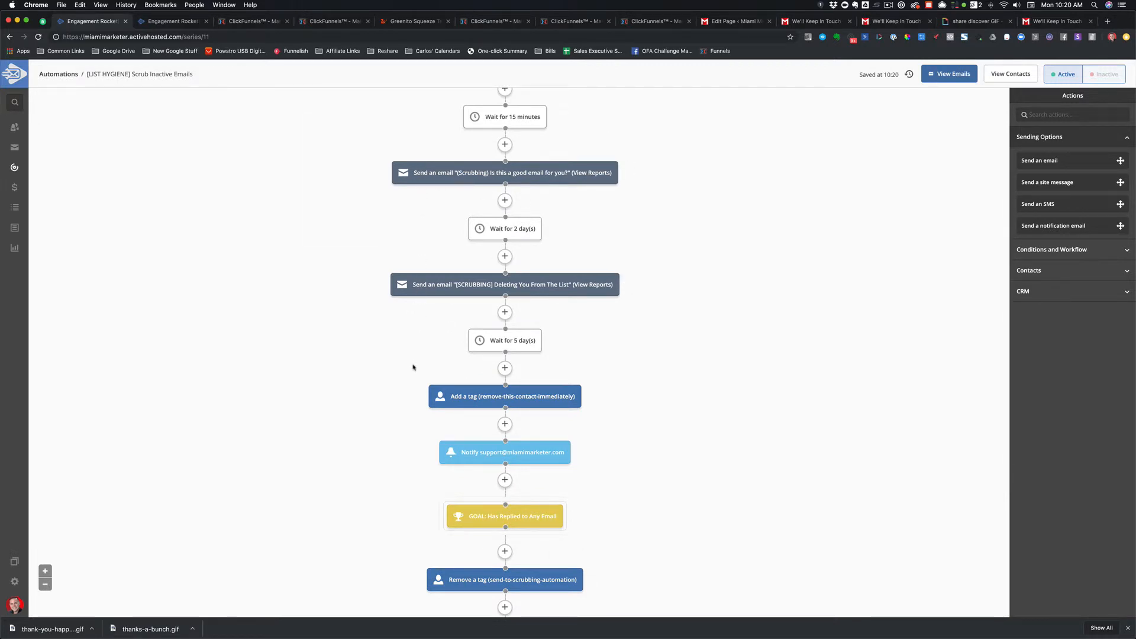
scroll(468, 473, "down", 5)
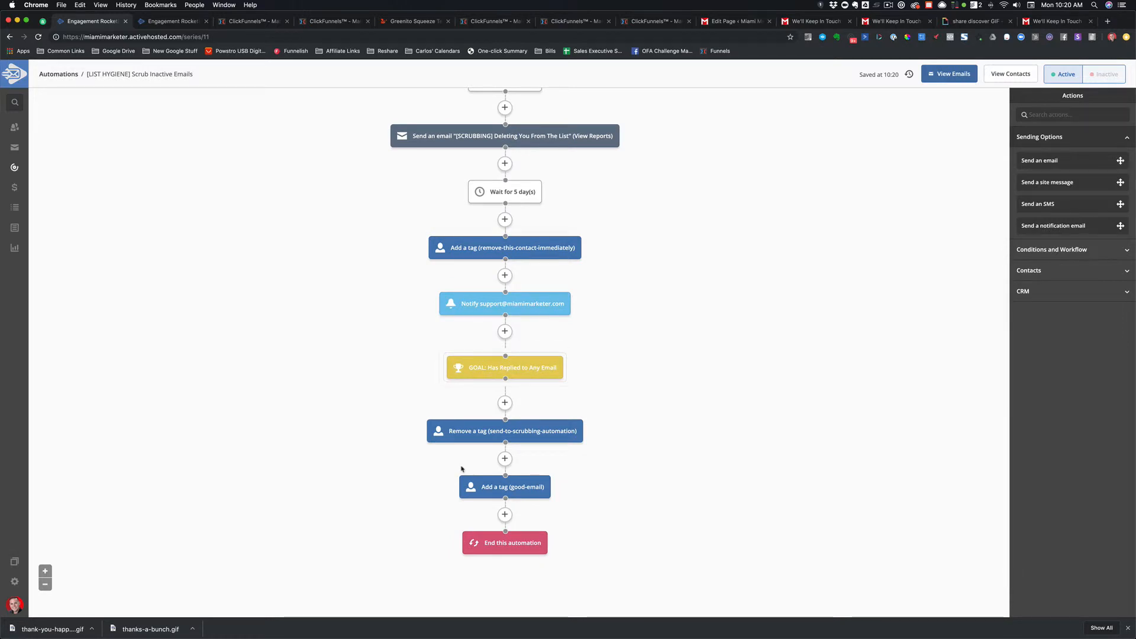
scroll(532, 473, "up", 3)
scroll(507, 482, "down", 3)
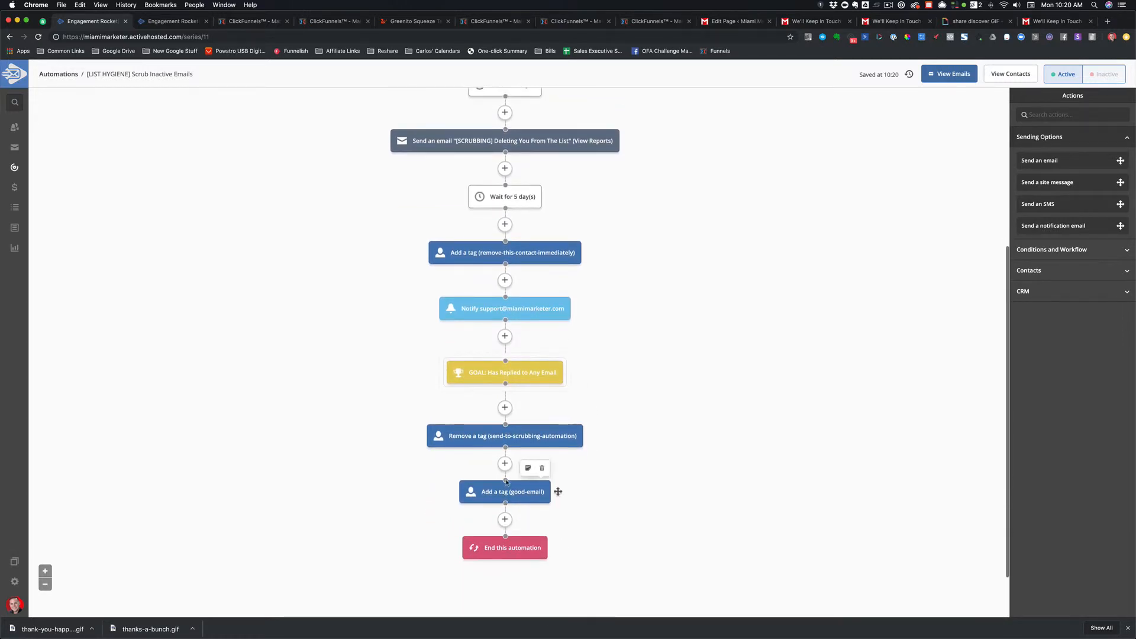
scroll(435, 468, "up", 3)
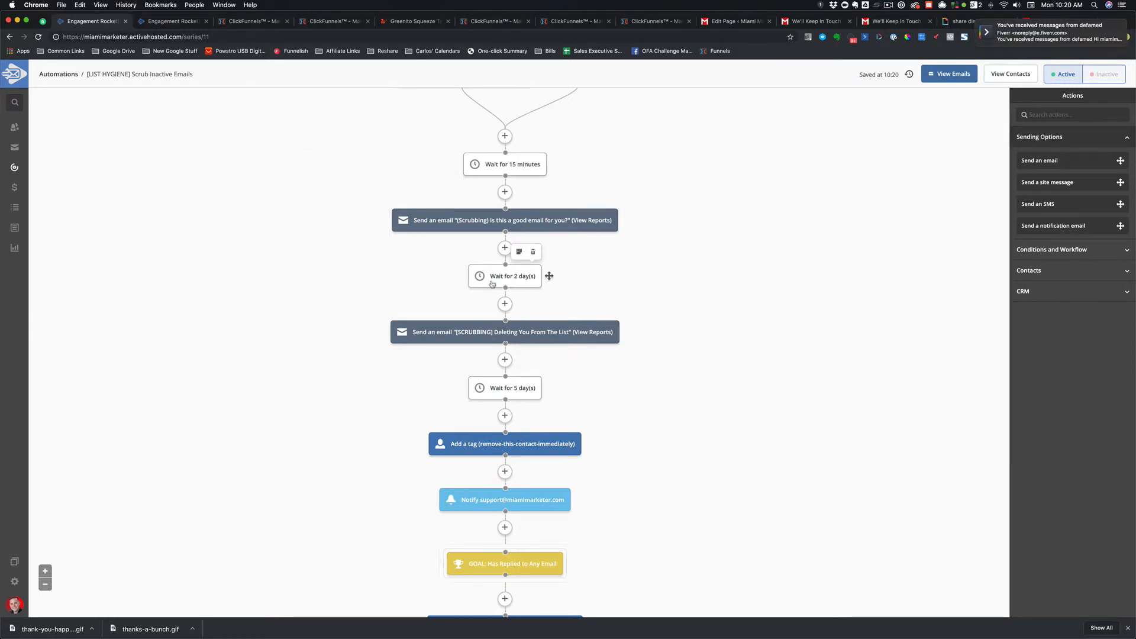
left_click(431, 333)
left_click(539, 291)
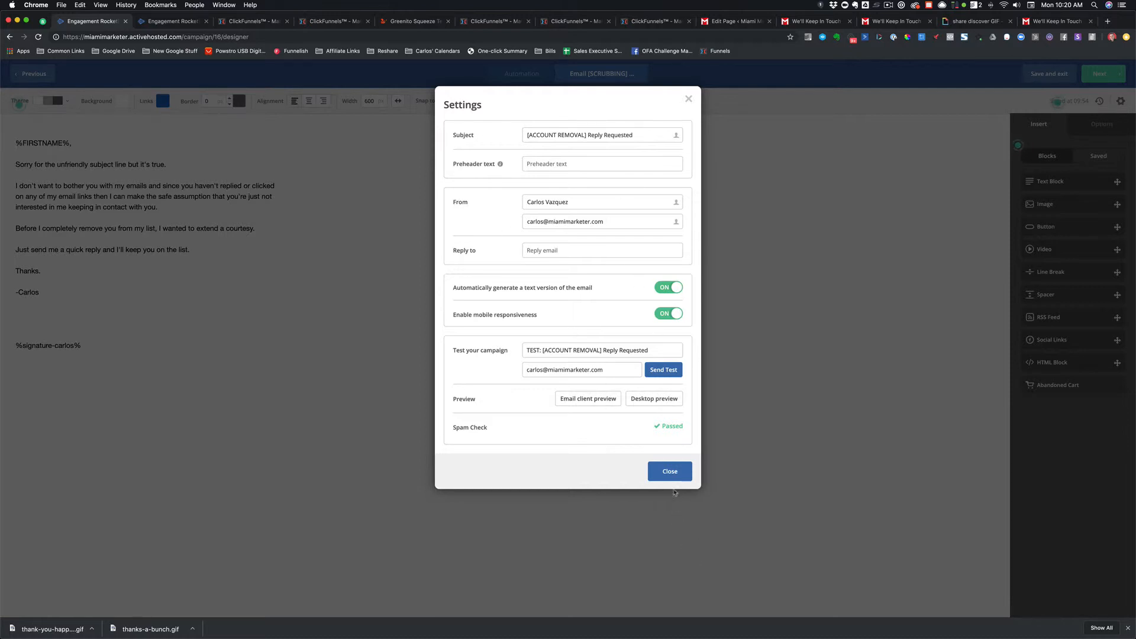
left_click(670, 471)
Duplicate the text block of the account removal email
left_click(63, 164)
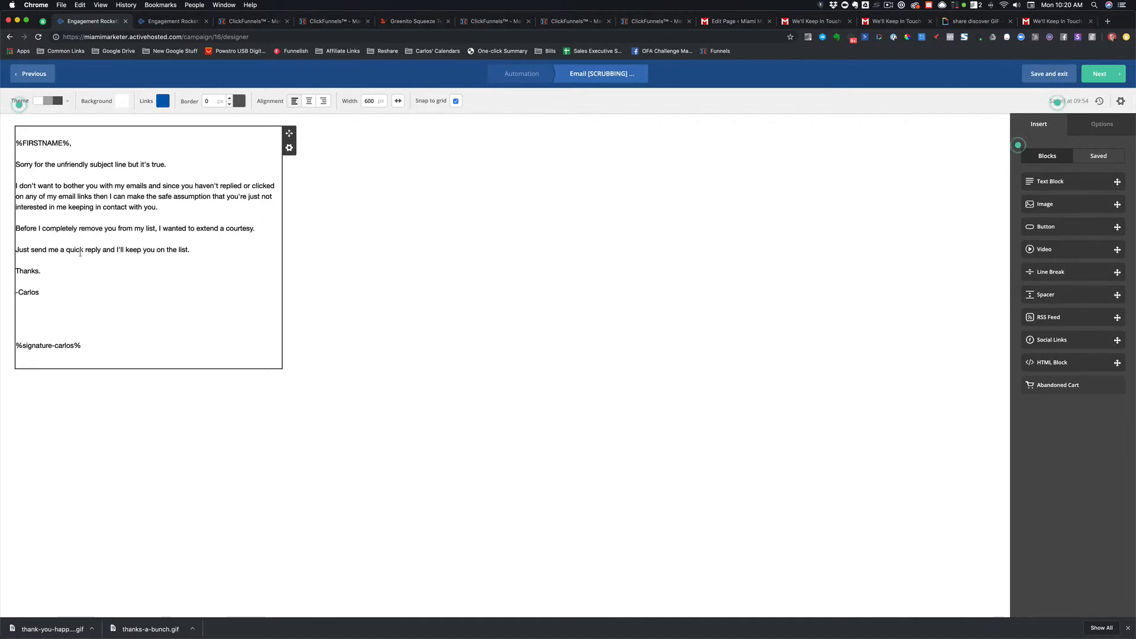
left_click(202, 249)
left_click(380, 239)
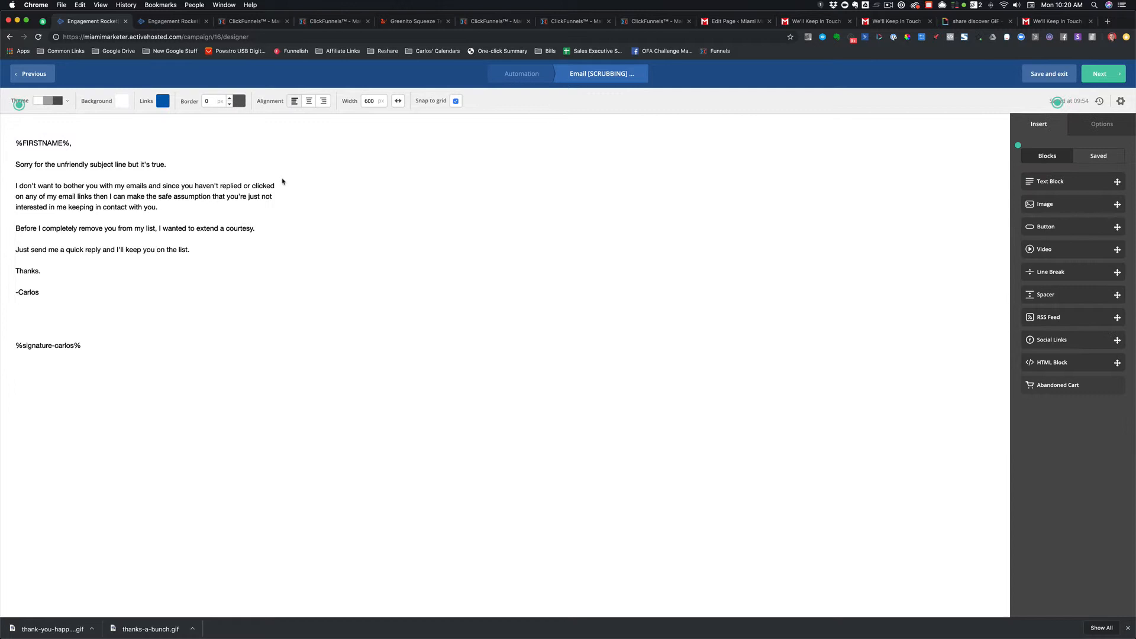
left_click(289, 147)
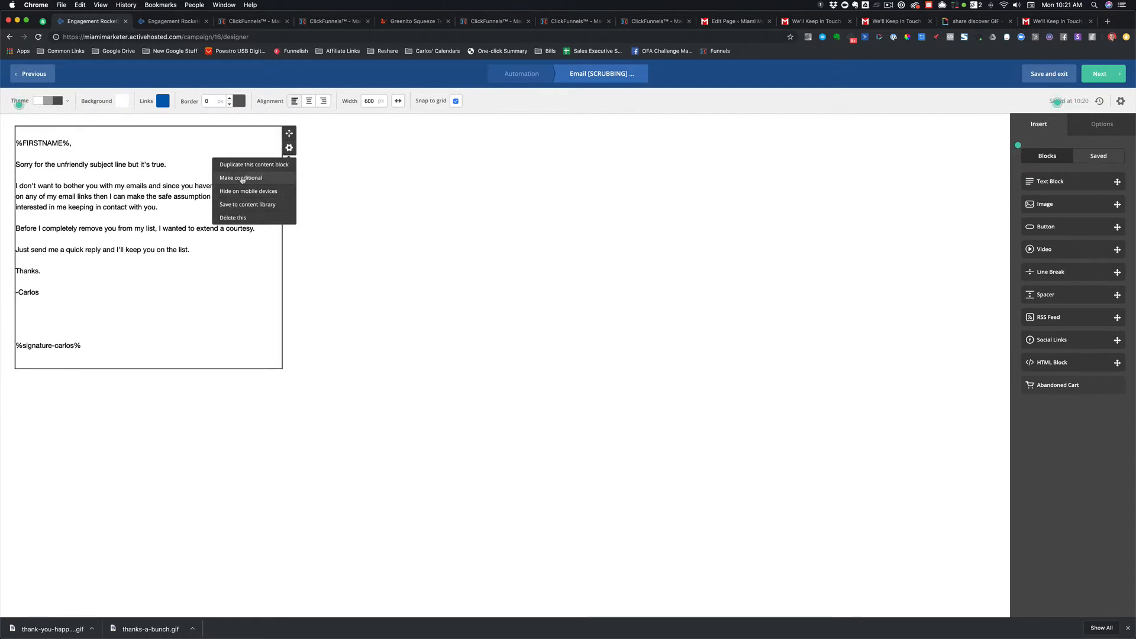
left_click(247, 166)
Delete the sign-off from "Thanks." through the signature tag in the upper text block
left_click(129, 351)
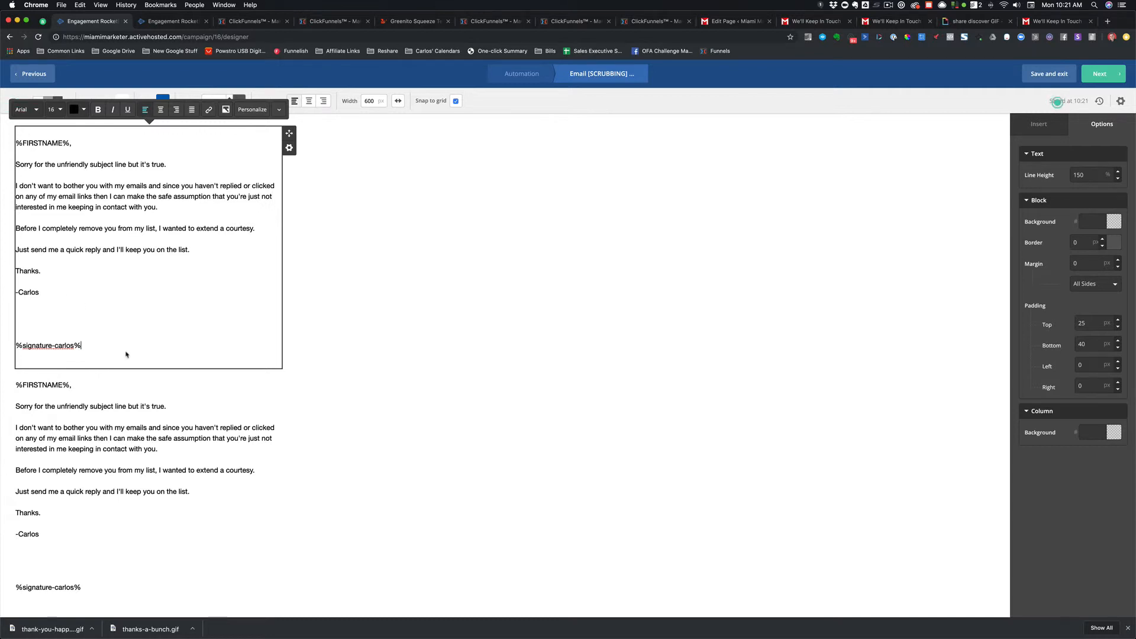
left_click_drag(16, 271, 86, 342)
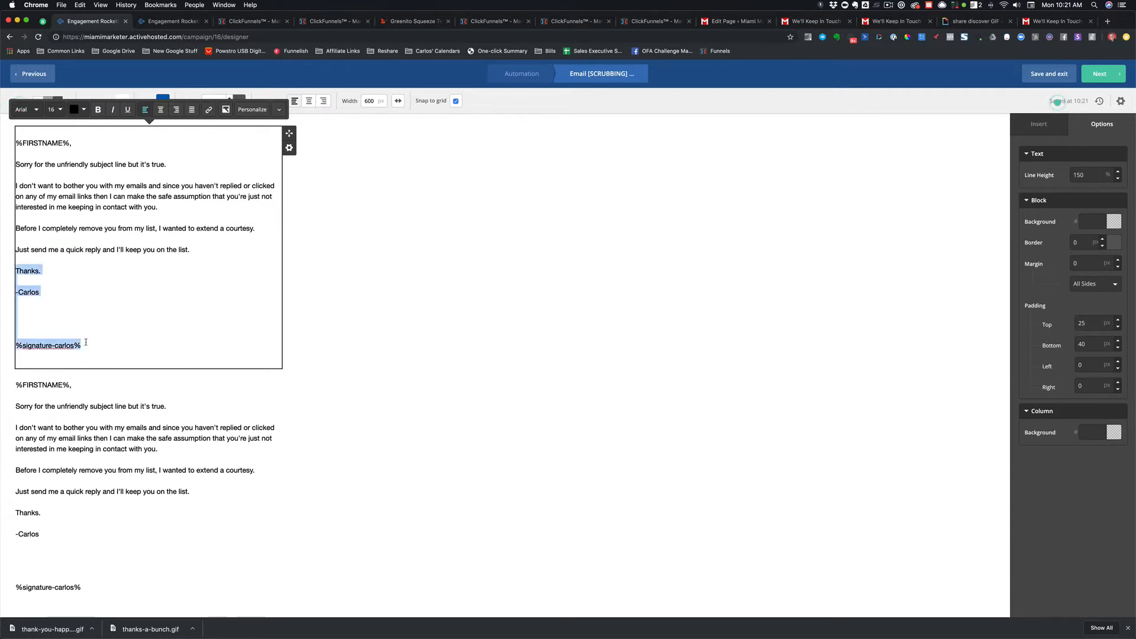
key("BackSpace")
Delete the greeting and body text from the lower text block, keeping only the sign-off and signature
left_click(33, 329)
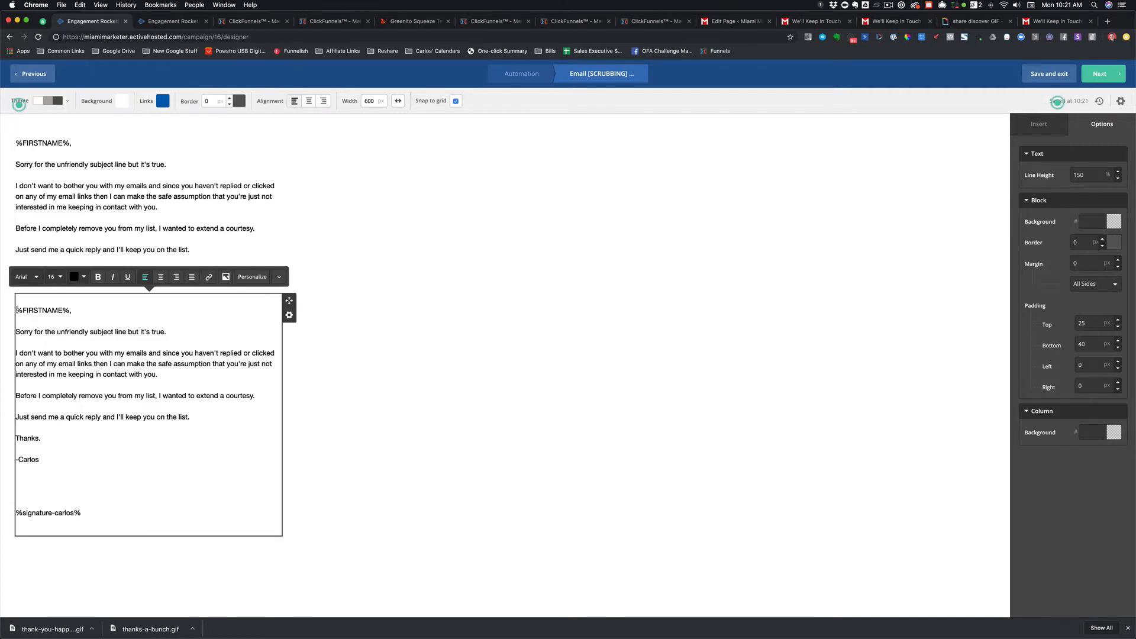
left_click_drag(16, 309, 188, 422)
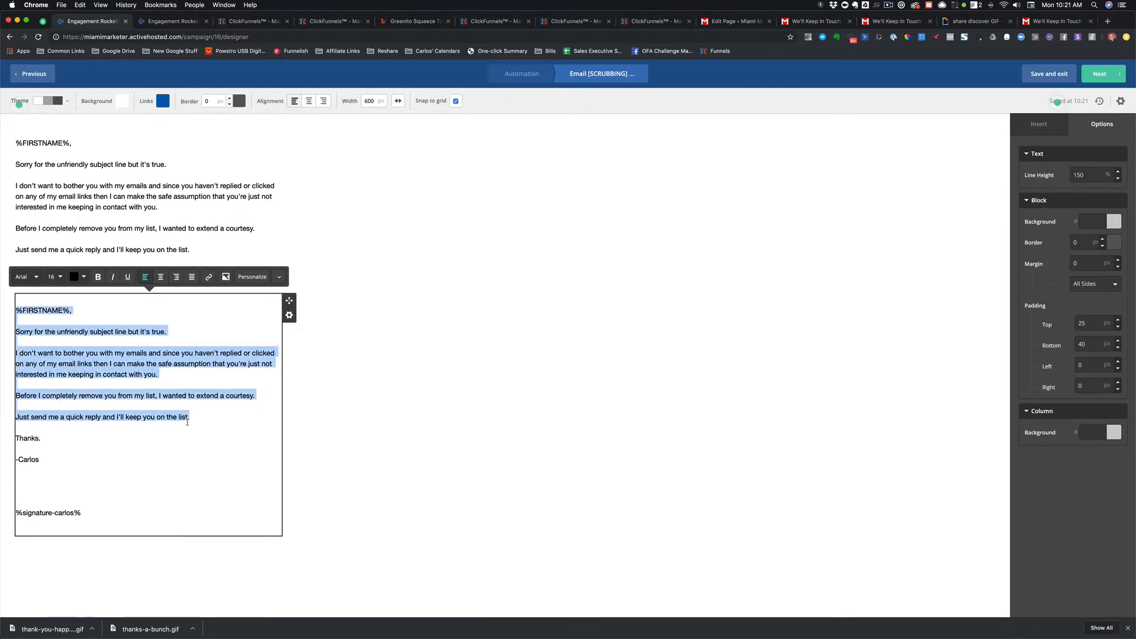
key("BackSpace")
left_click(304, 302)
left_click(205, 256)
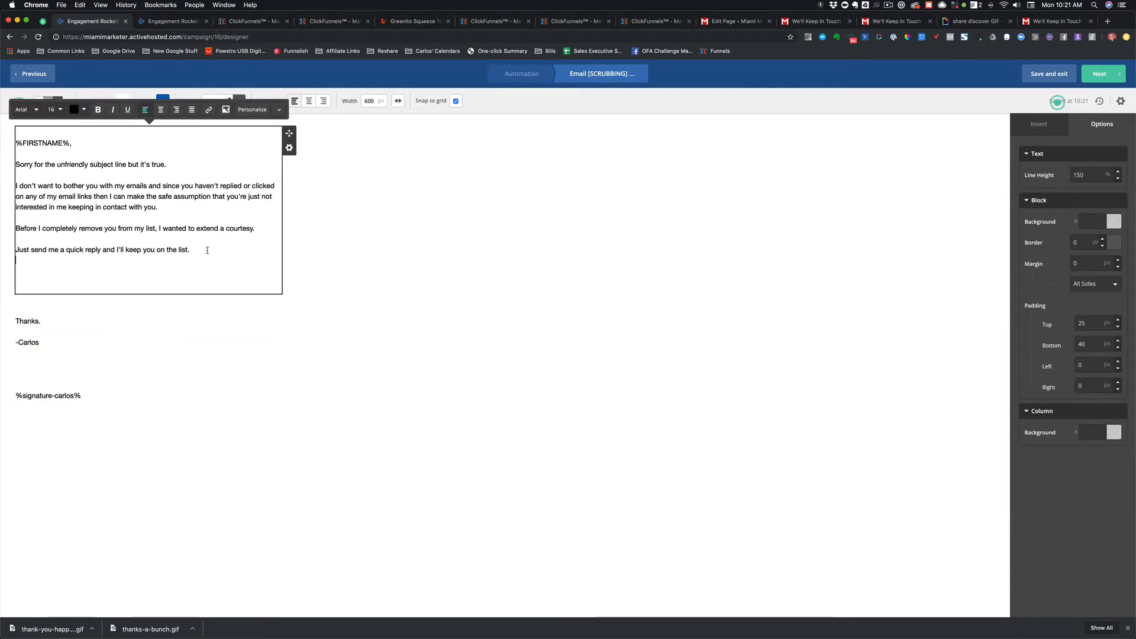
Remove the surplus empty lines at the end of the upper text block
key("Delete")
key("Delete")
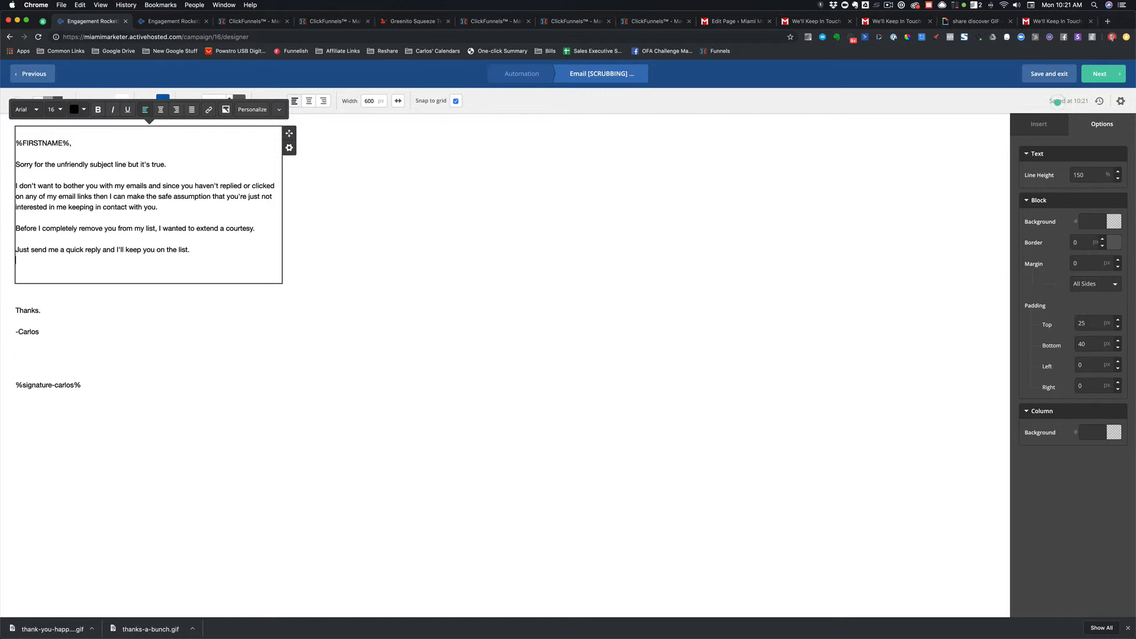
left_click(465, 246)
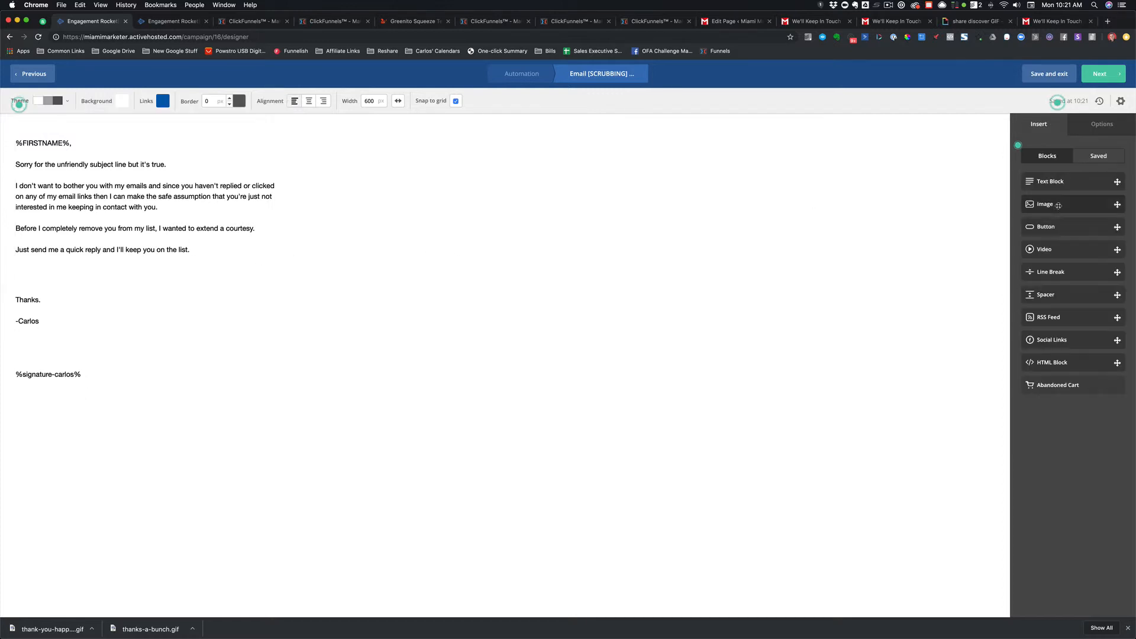
Insert a button between the two text blocks and label it "Yes! Please Keep In Touch"
left_click_drag(1046, 227, 162, 260)
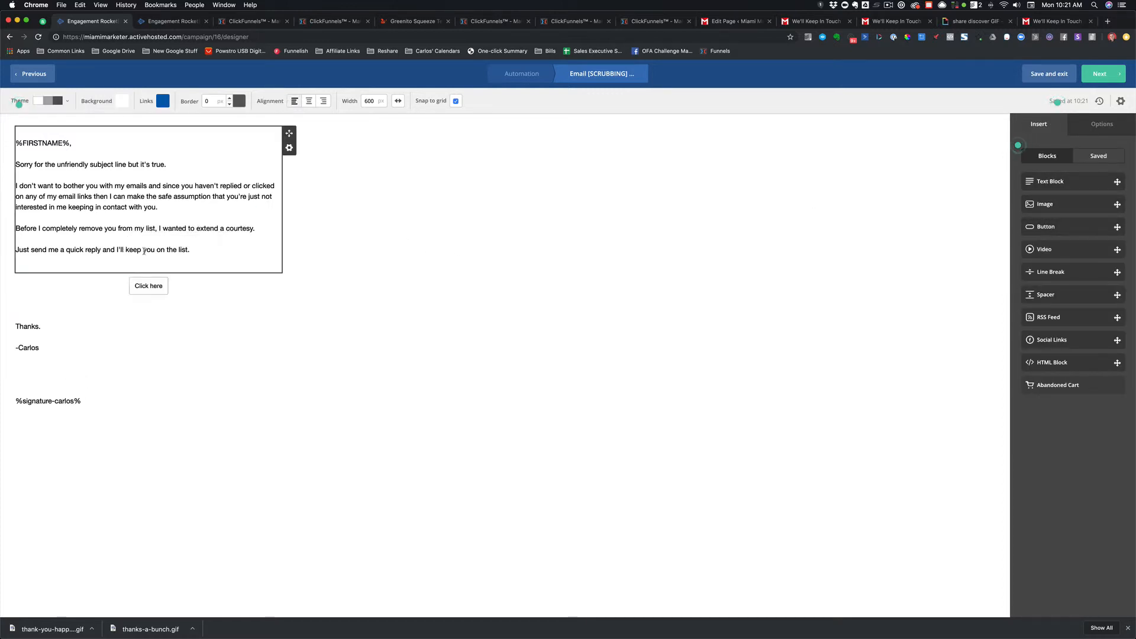
left_click(165, 288)
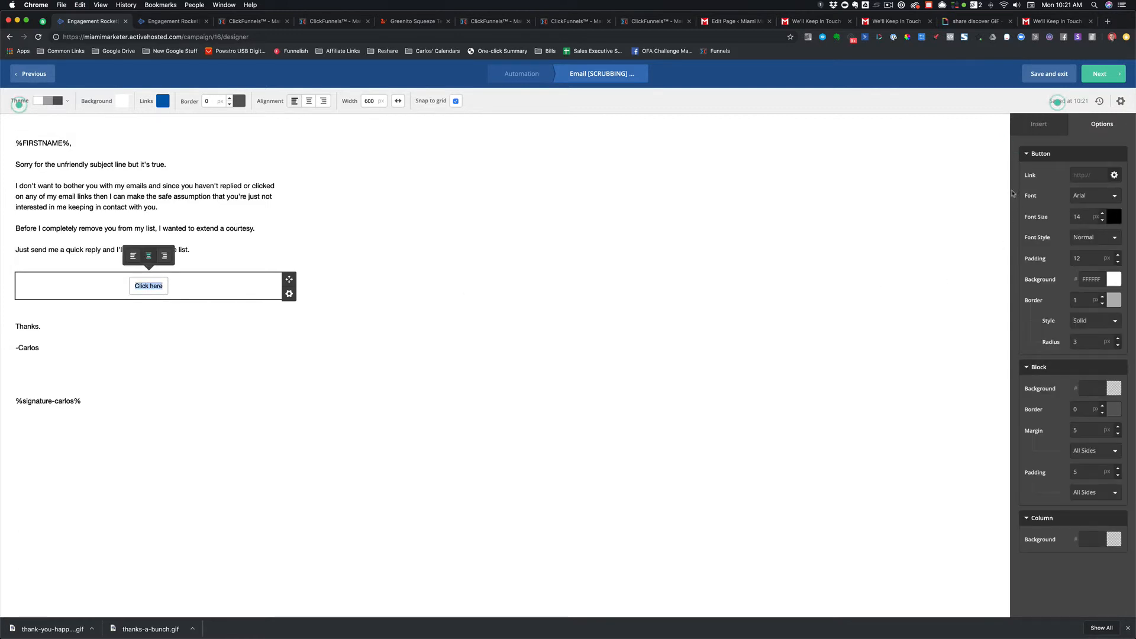
type("Yes! Keep In Contact")
key("BackSpace")
key("BackSpace")
key("BackSpace")
key("BackSpace")
key("BackSpace")
key("BackSpace")
key("BackSpace")
key("BackSpace")
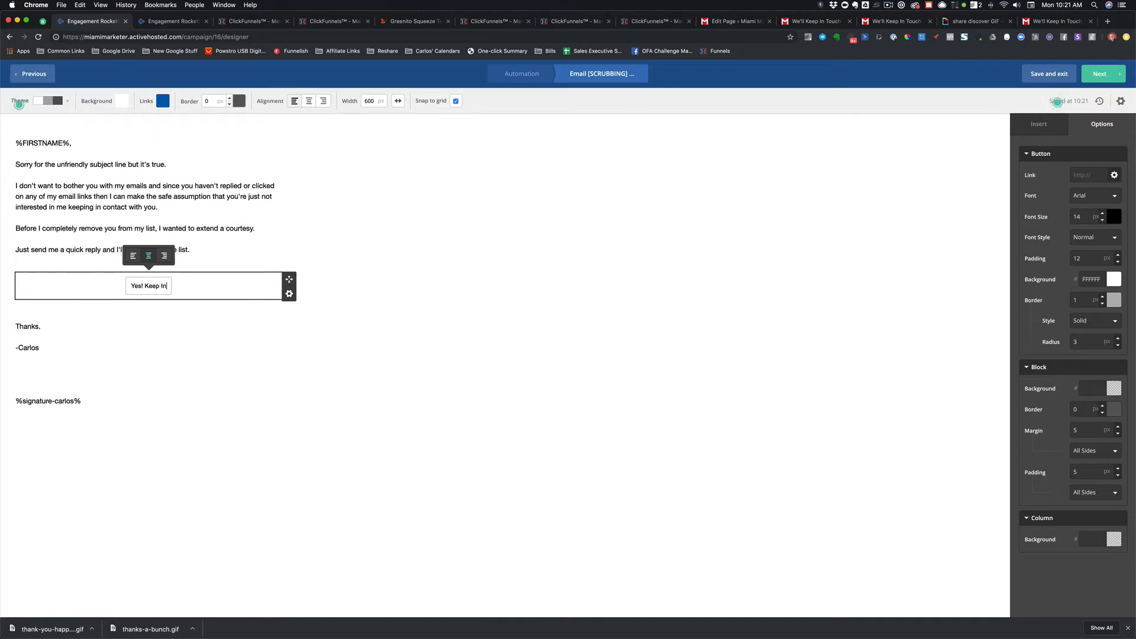
key("BackSpace")
key("BackSpace")
key("BackSpace")
key("BackSpace")
key("BackSpace")
key("BackSpace")
key("BackSpace")
type("Please Keep In Touch")
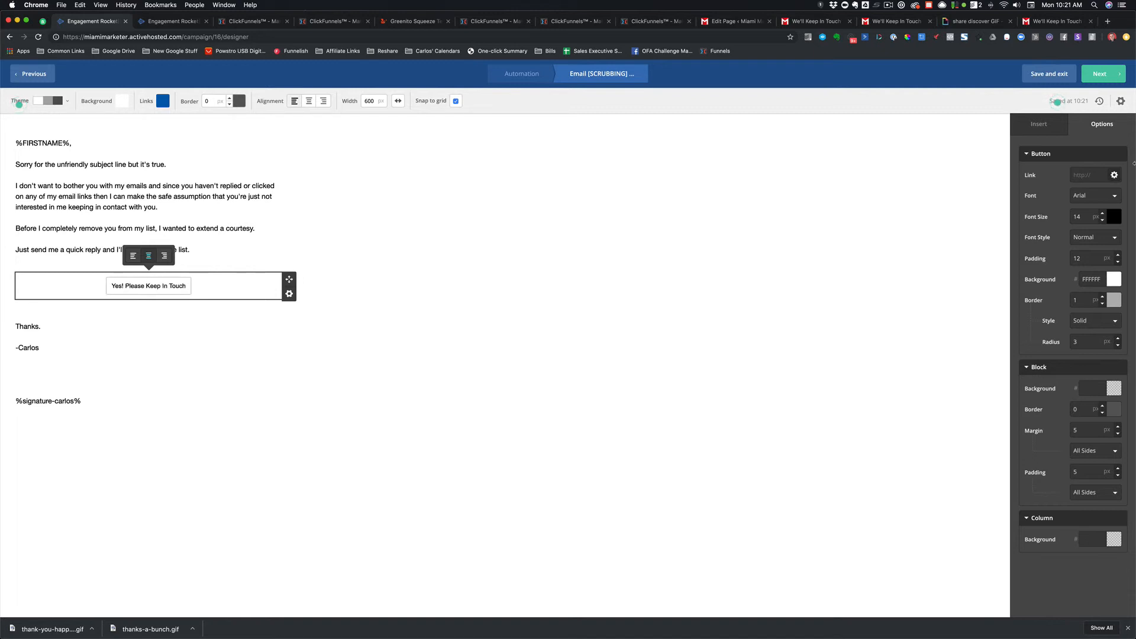
Set the font size of the "Yes! Please Keep In Touch" button to 24 px
left_click(1102, 213)
left_click(1103, 213)
left_click(1103, 214)
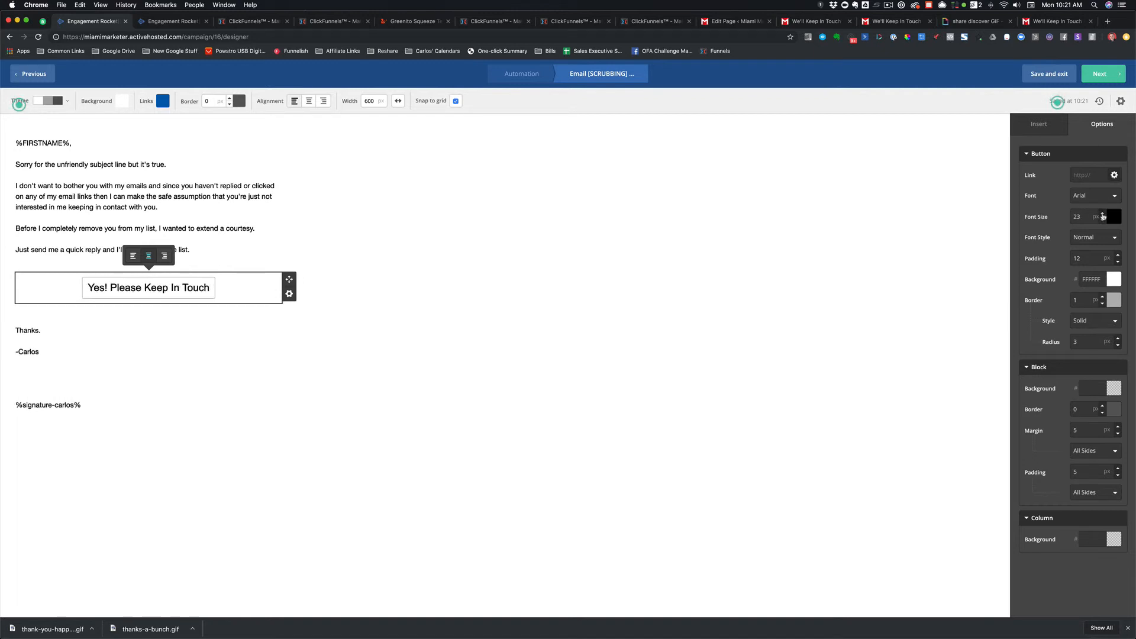
left_click(1103, 214)
Give the button an orange background (F09D03) and white text
left_click(1114, 280)
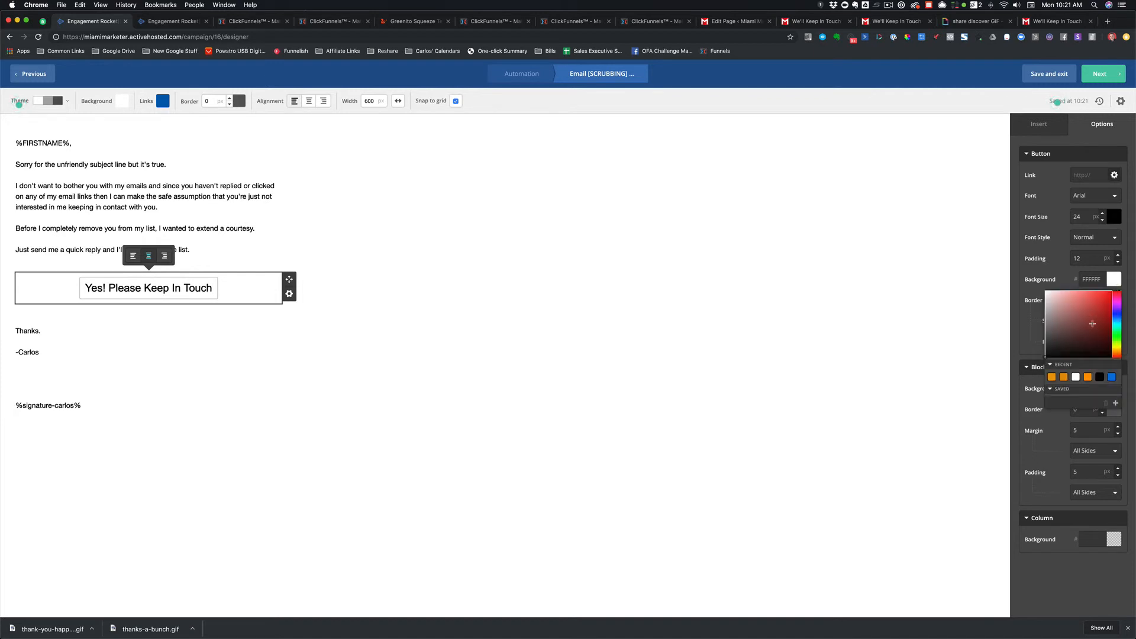
left_click(1053, 377)
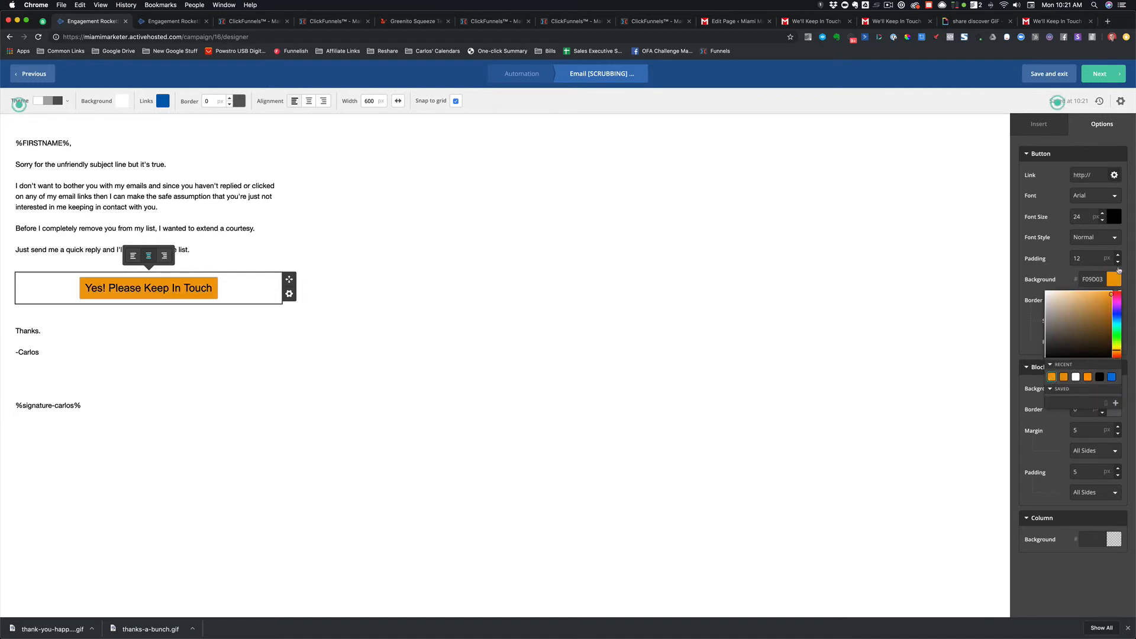
left_click(1115, 218)
left_click_drag(1050, 243, 1046, 228)
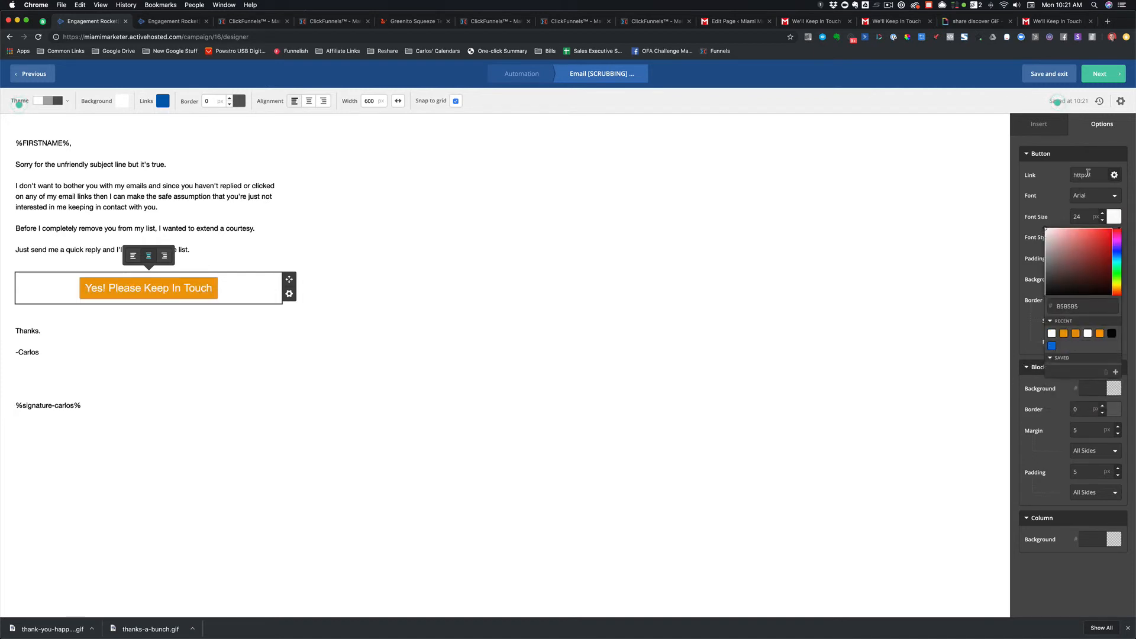
Replace the button's placeholder link with the copied page URL
left_click_drag(1094, 175, 1038, 202)
key("super+v")
left_click(506, 343)
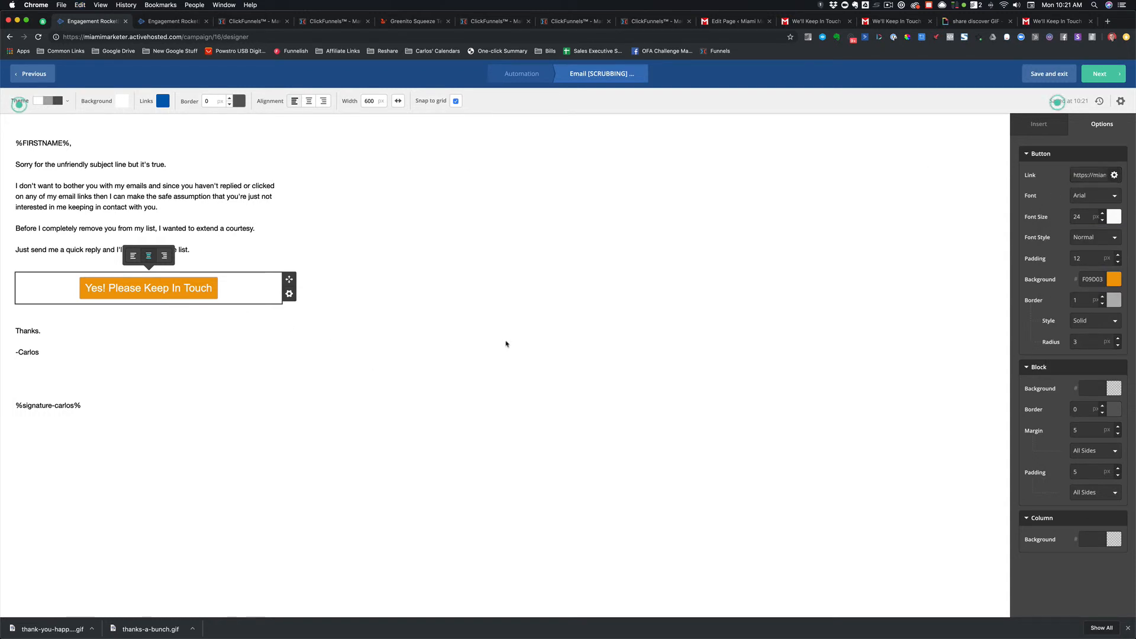
Add "or click the button below" after "quick reply" in the last sentence of the upper text block
left_click(106, 251)
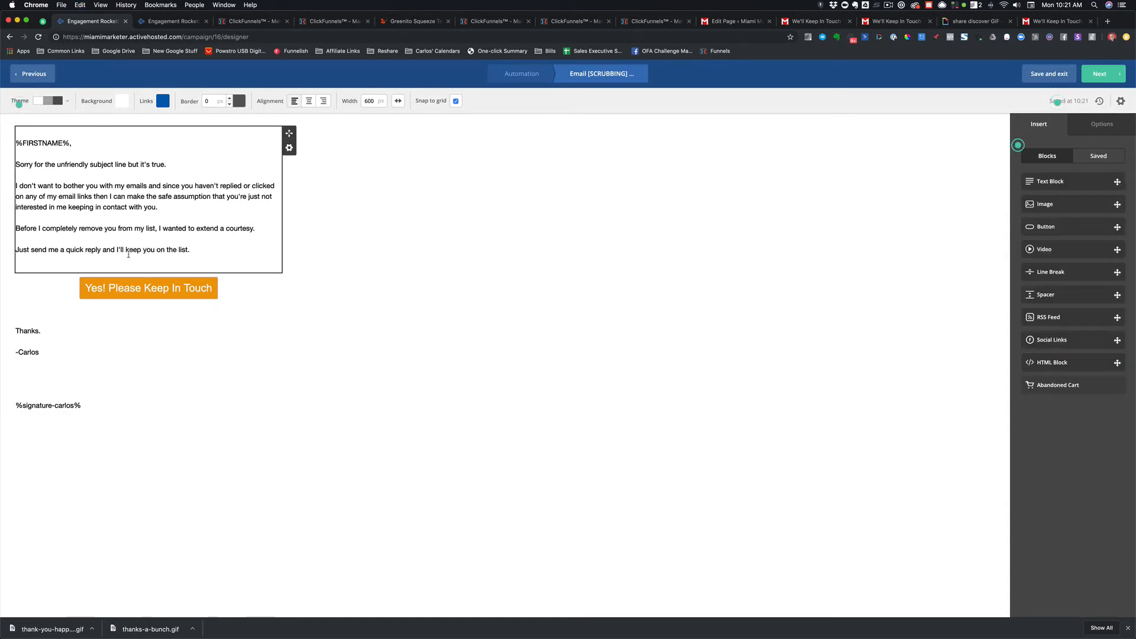
key("super+shift+Right")
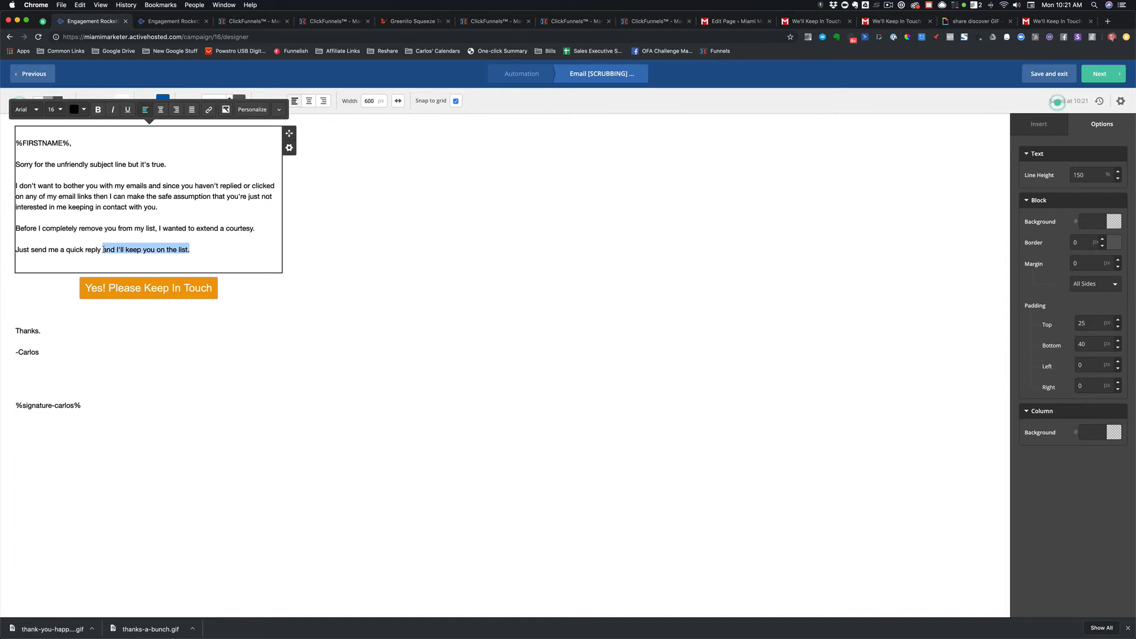
left_click(104, 249)
type("or click t")
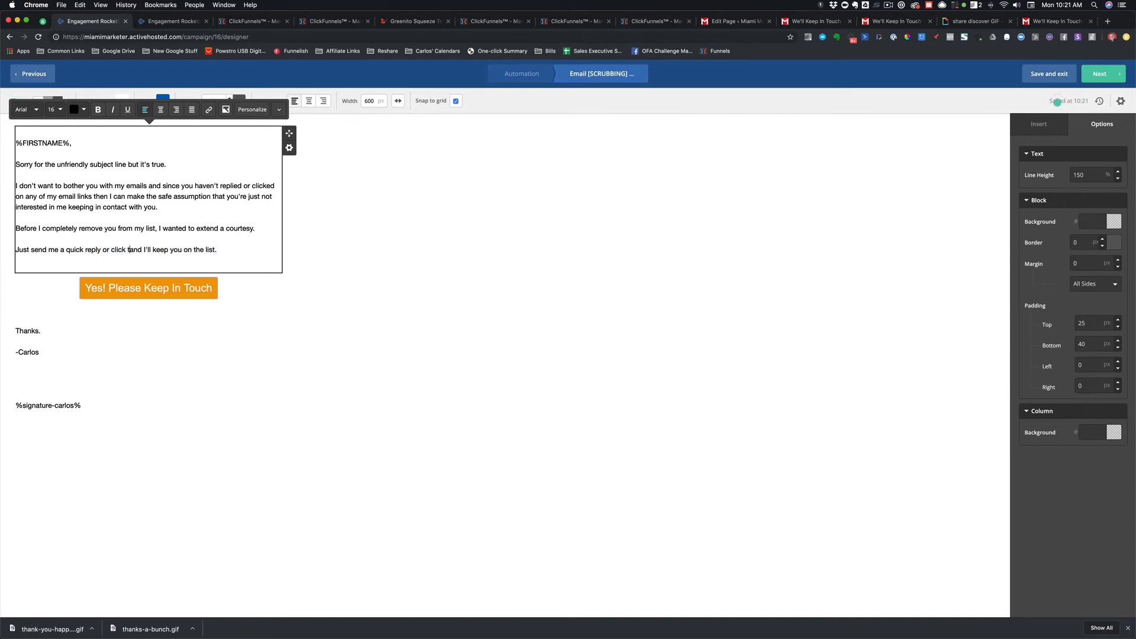
type("he button below")
Set the upper text block's bottom padding to 12 px
left_click(63, 265)
left_click_drag(1092, 341, 1065, 341)
type("12")
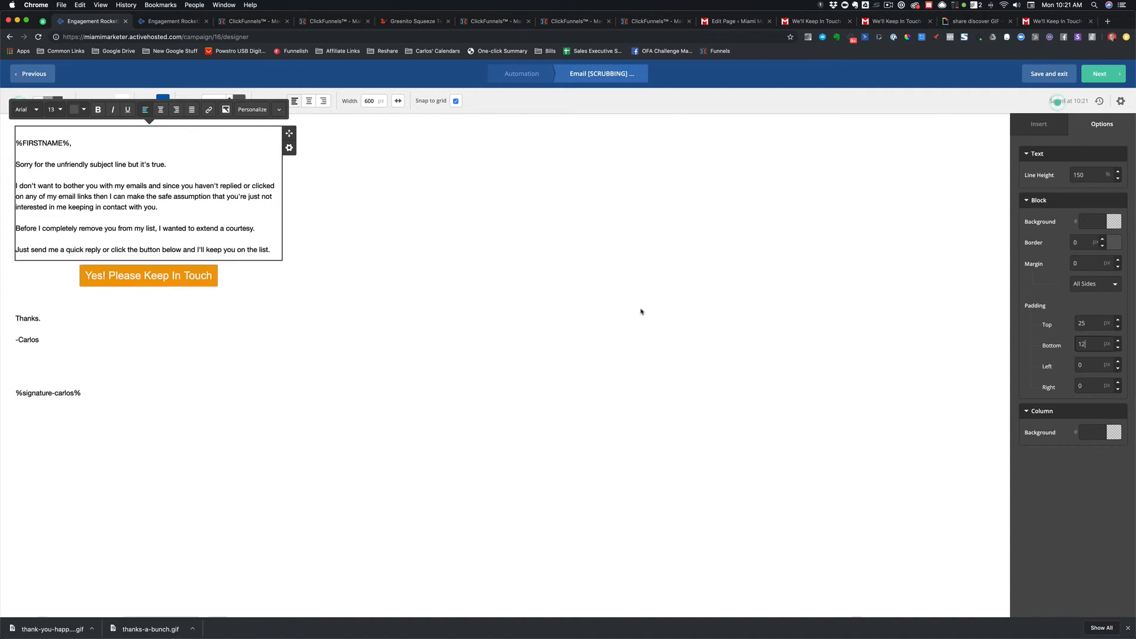
left_click(519, 302)
Remove an empty line above "Thanks." in the sign-off block and finish the email to return to the automation
left_click(51, 317)
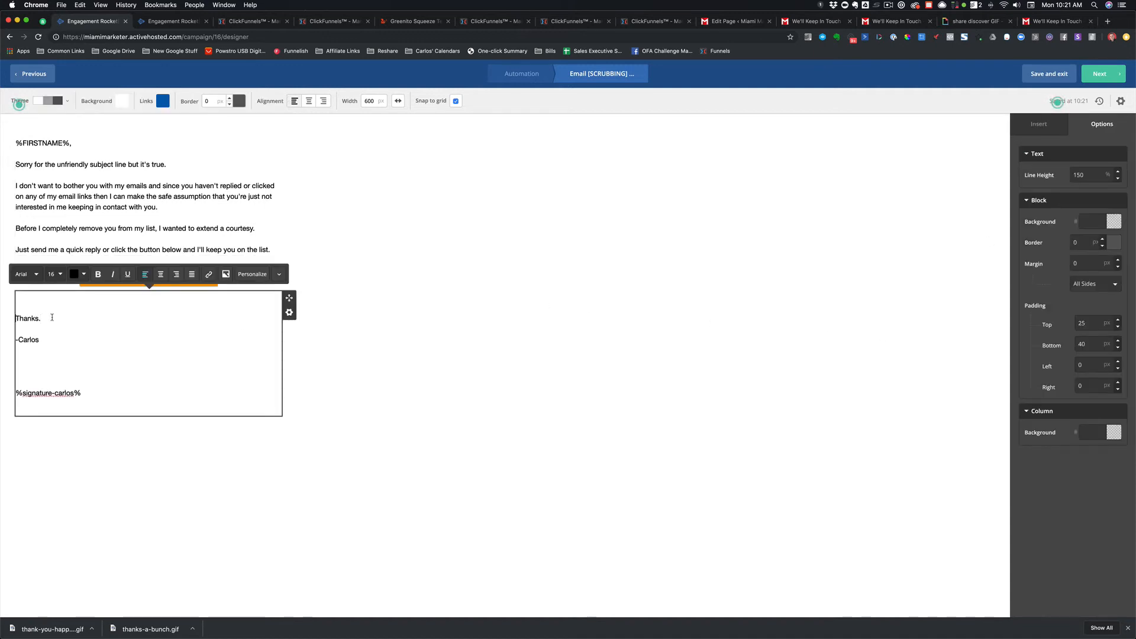
left_click(366, 297)
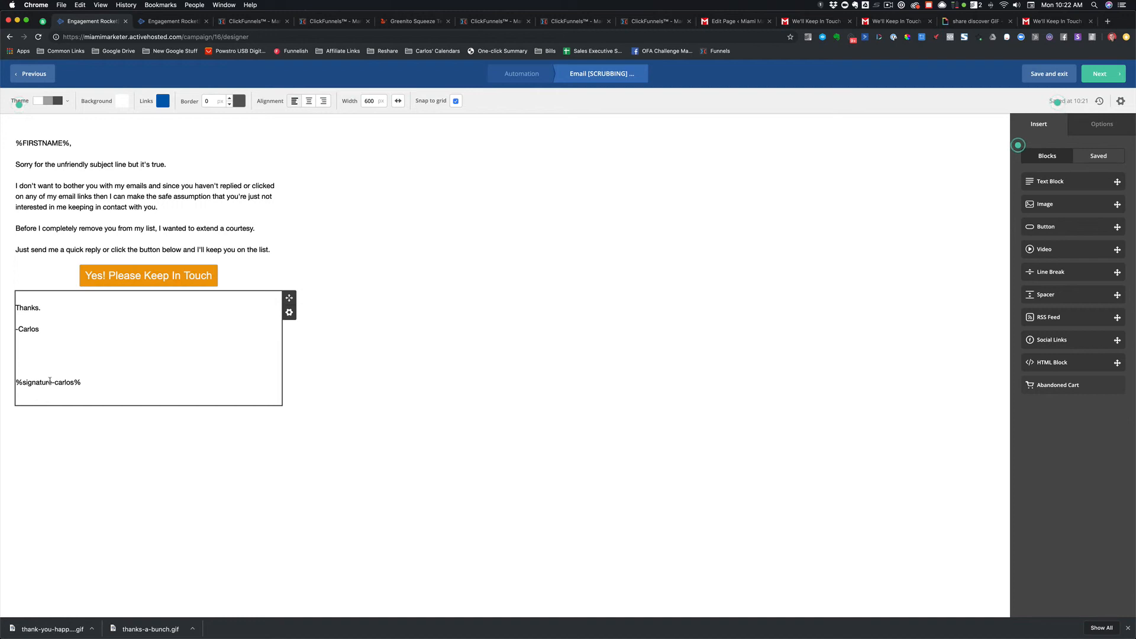
left_click(1104, 74)
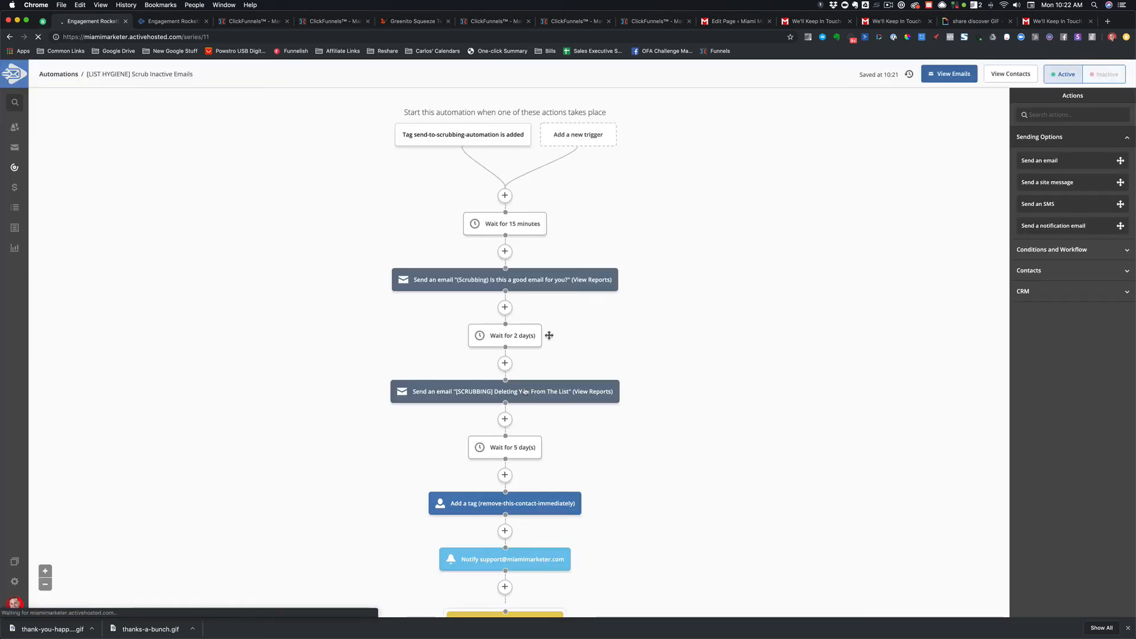
Review the scrubbing automation's sequence of emails, waits, removal tag, notification and reply goal through to its end
scroll(545, 332, "down", 2)
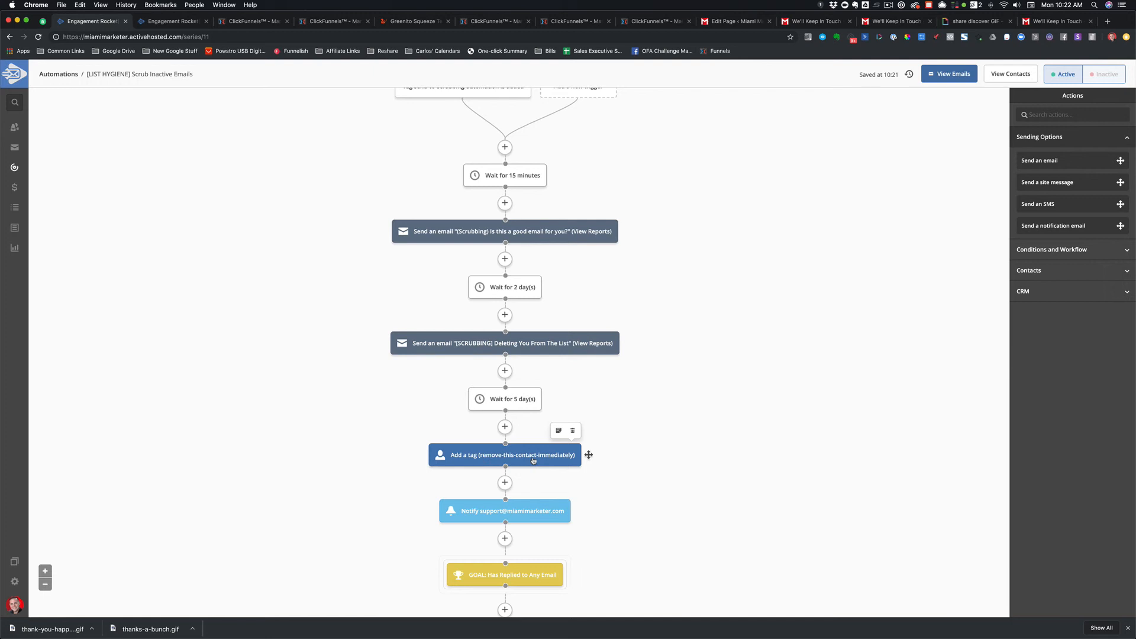
scroll(521, 465, "down", 2)
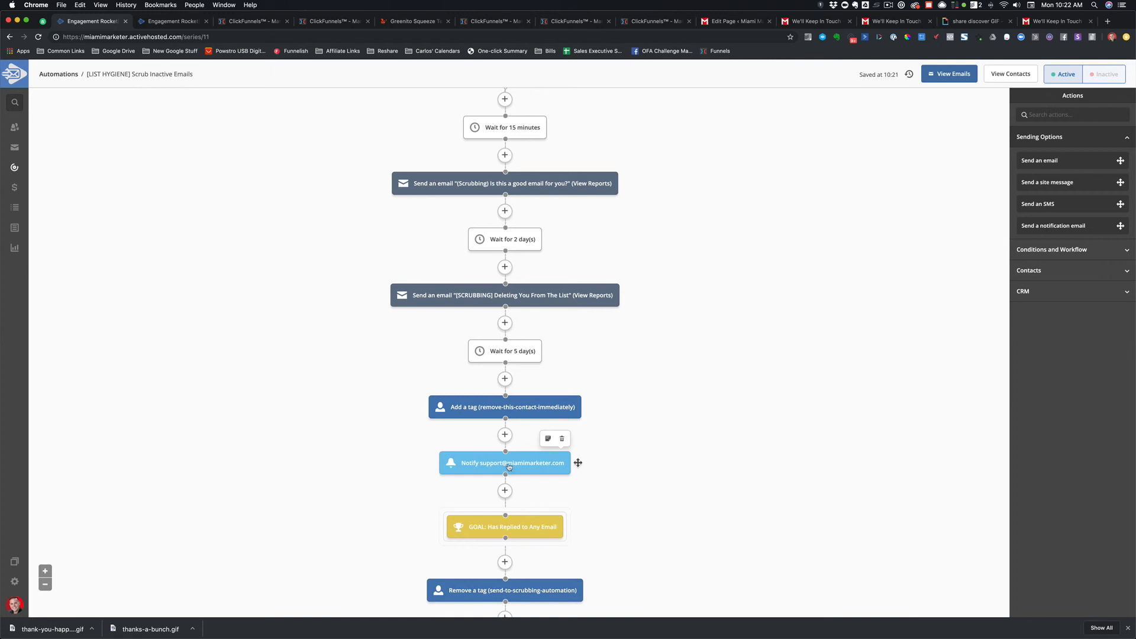
mouse_move(485, 469)
scroll(604, 481, "down", 3)
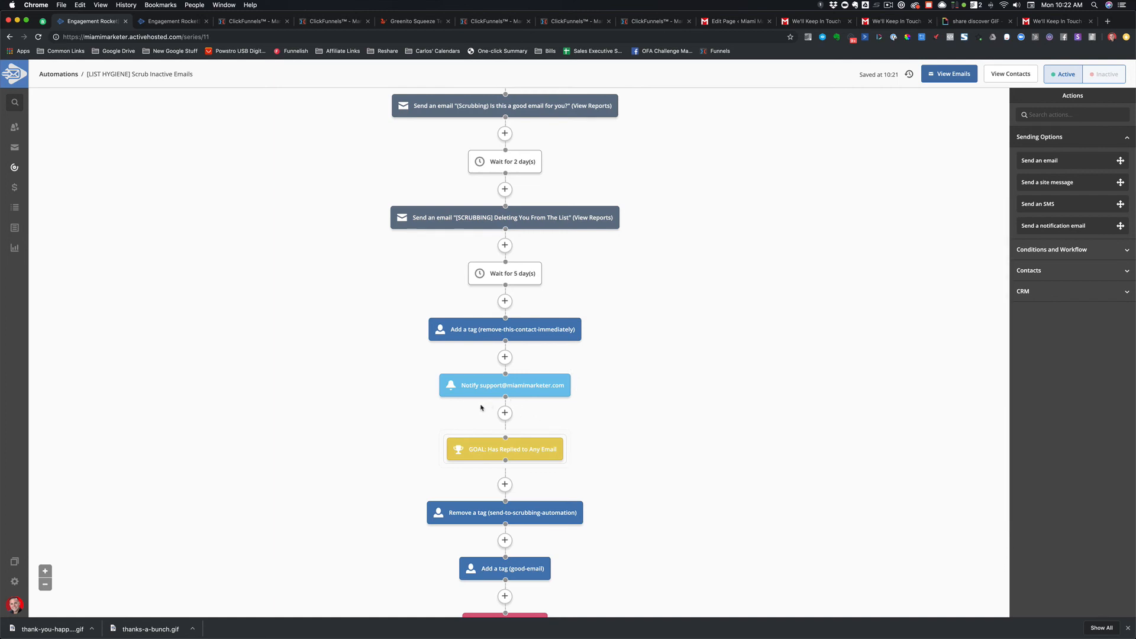
mouse_move(473, 392)
scroll(480, 388, "down", 4)
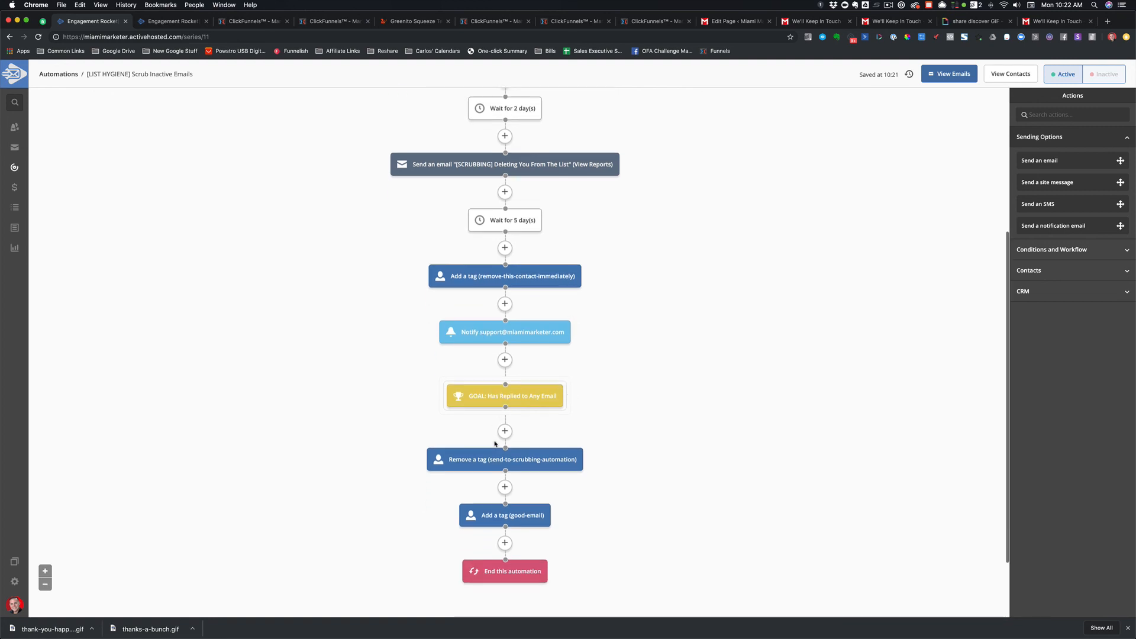
scroll(461, 432, "up", 5)
scroll(455, 448, "up", 3)
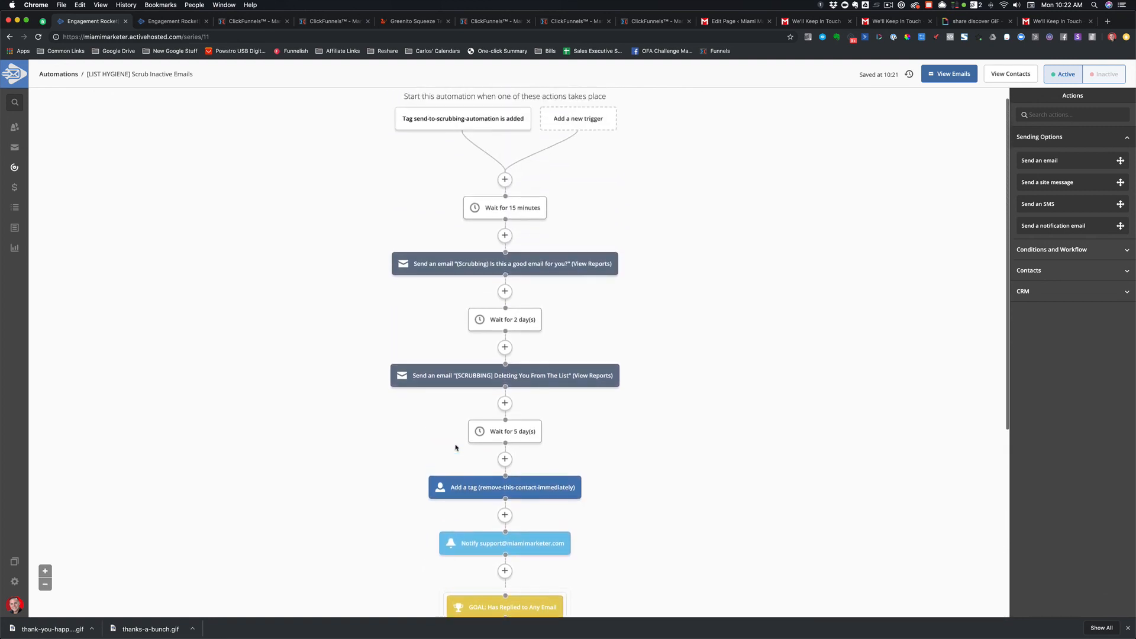